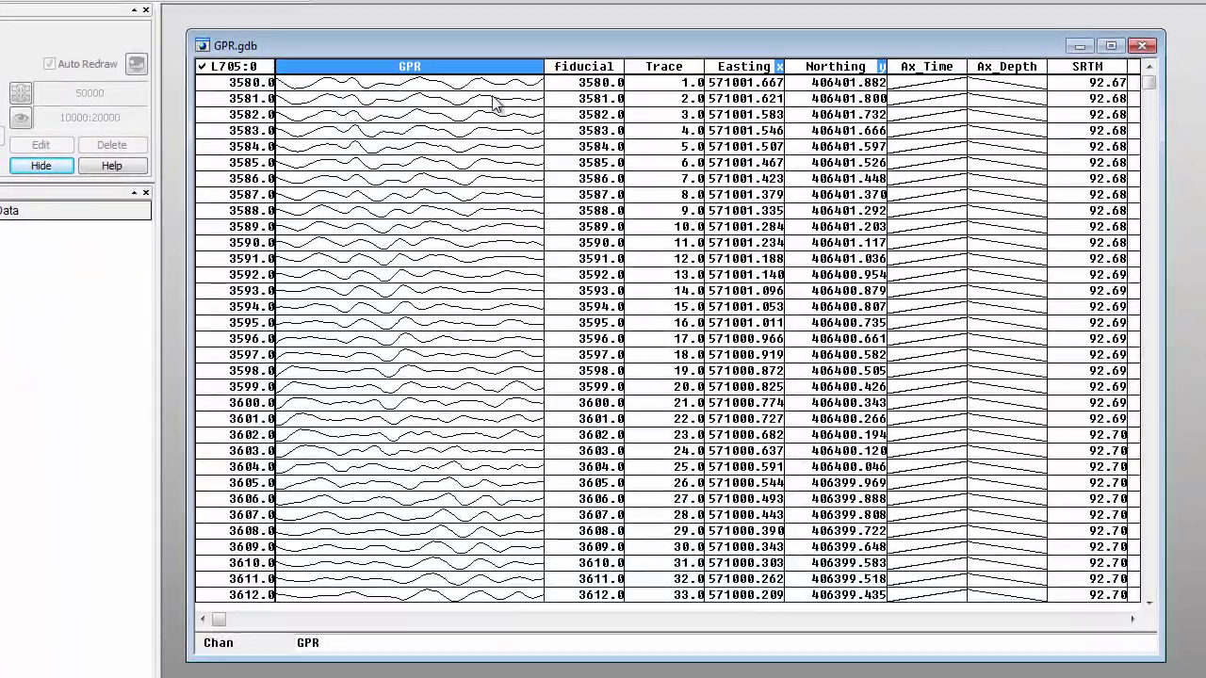
{"action": "left_click", "coordinate": [927, 66]}
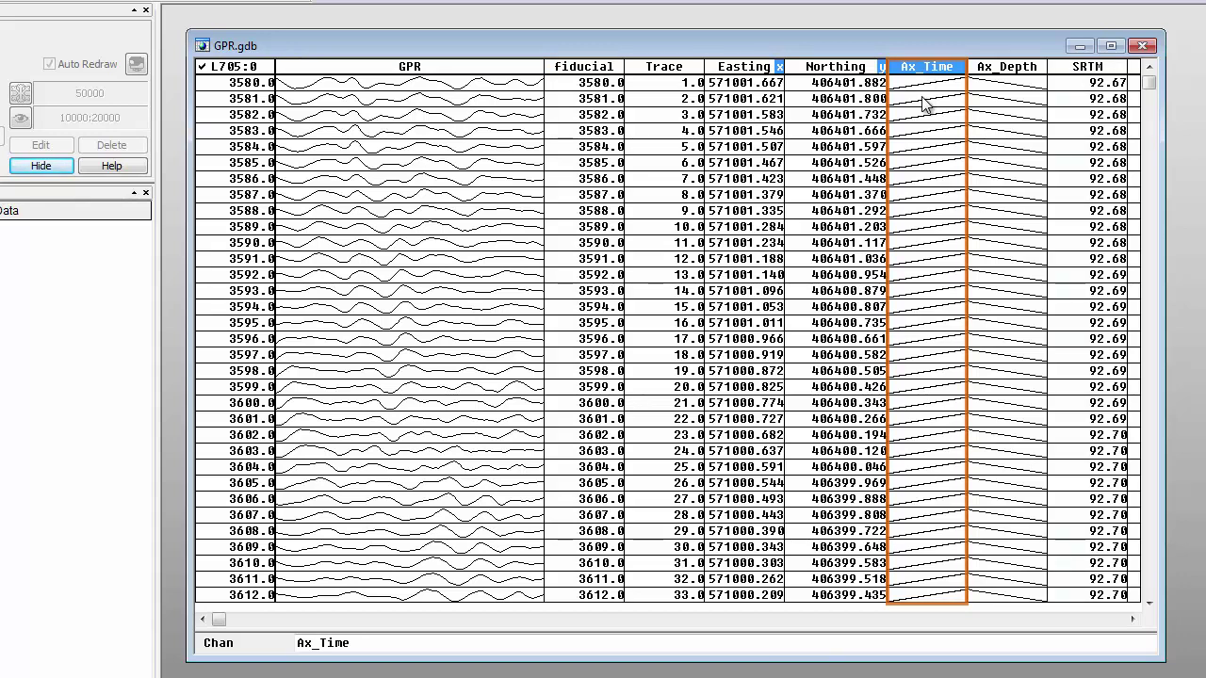
{"action": "left_click", "coordinate": [1007, 70]}
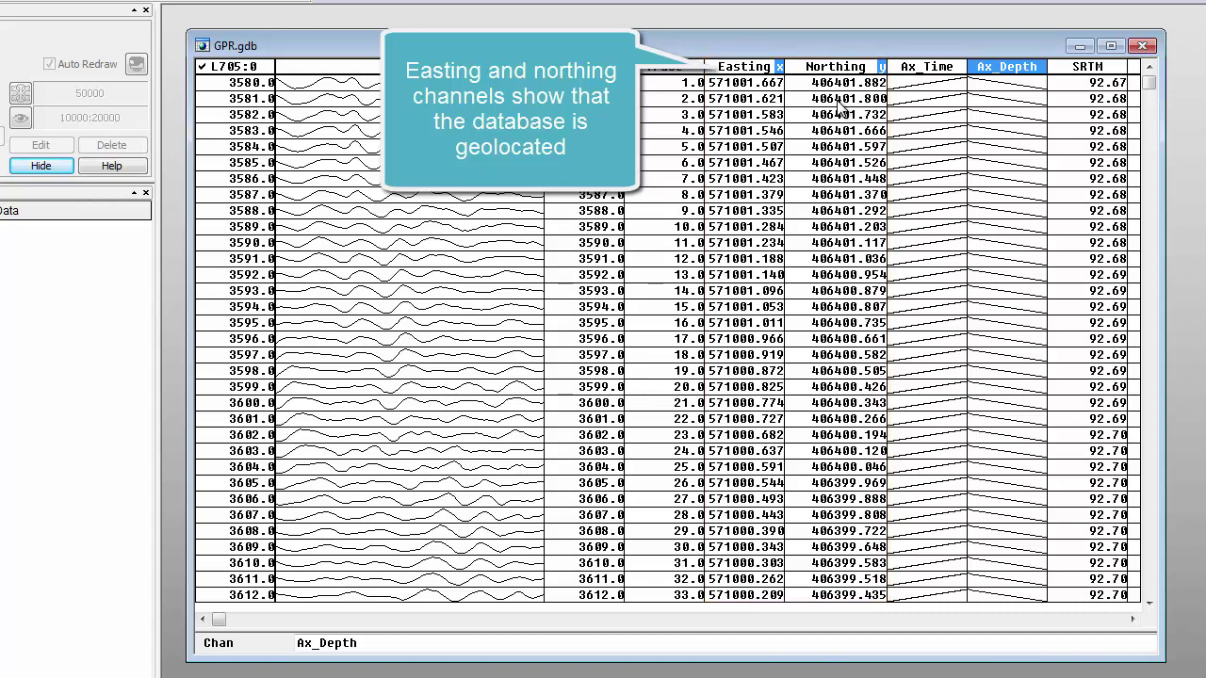
{"action": "left_click", "coordinate": [1078, 68]}
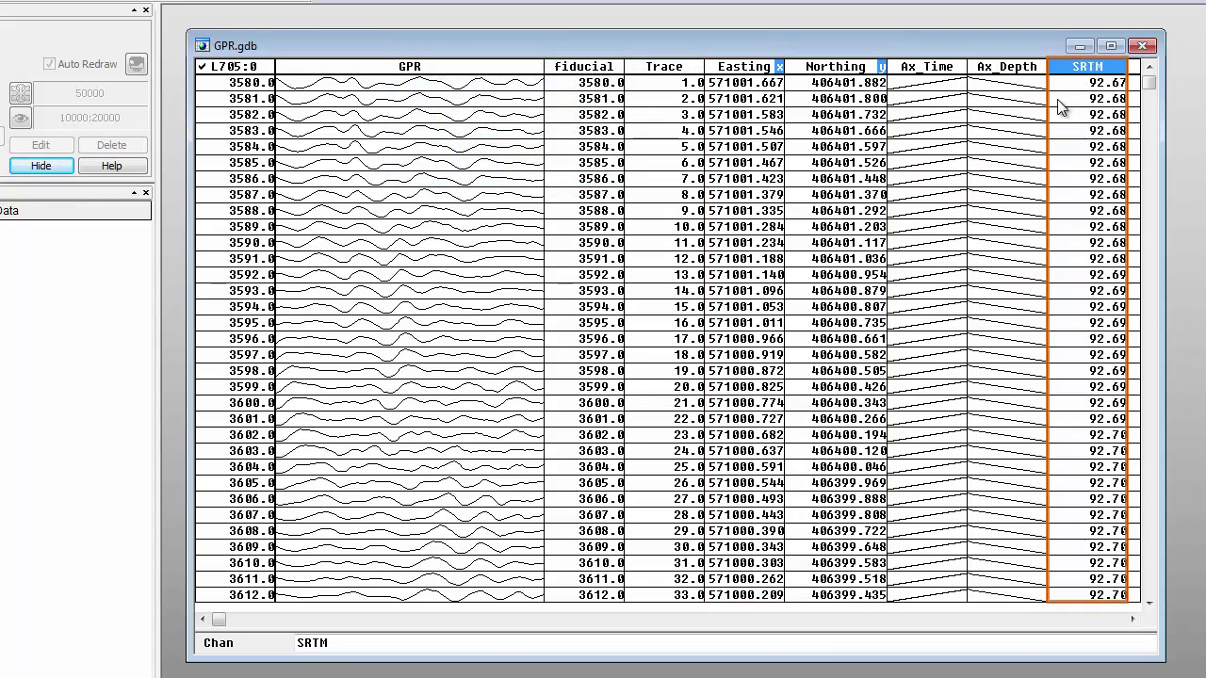
{"action": "left_click", "coordinate": [490, 68]}
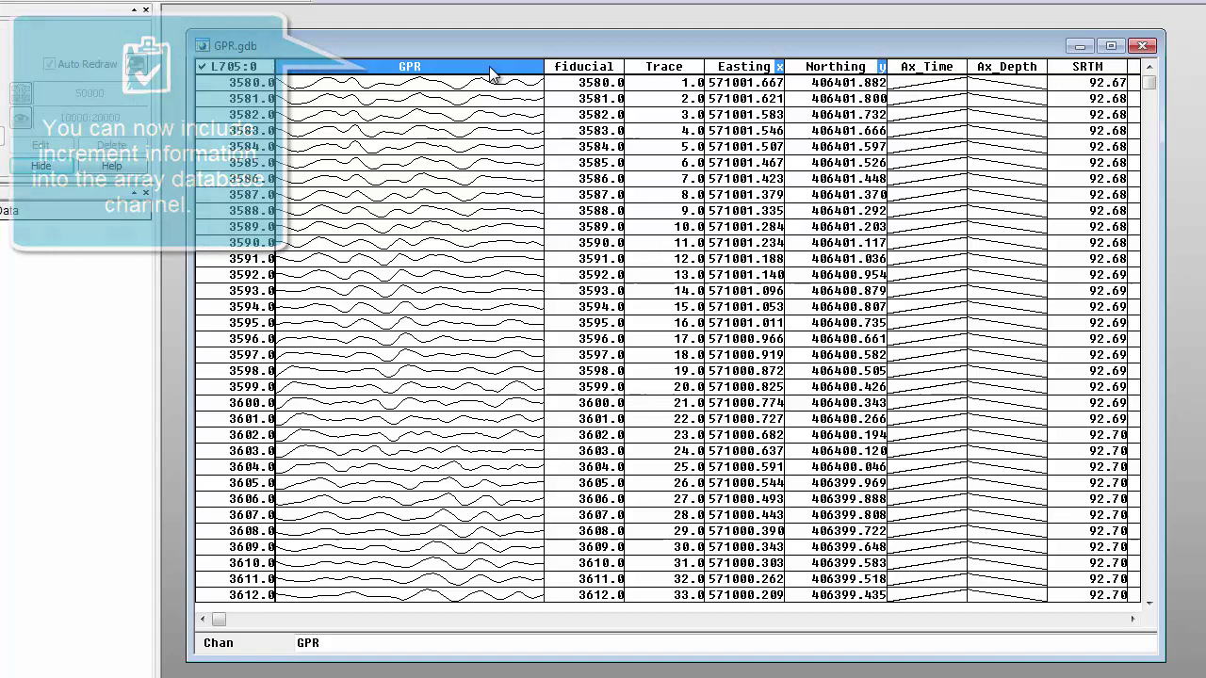
Review the GPR array's base properties and accept them unchanged
{"action": "right_click", "coordinate": [489, 68]}
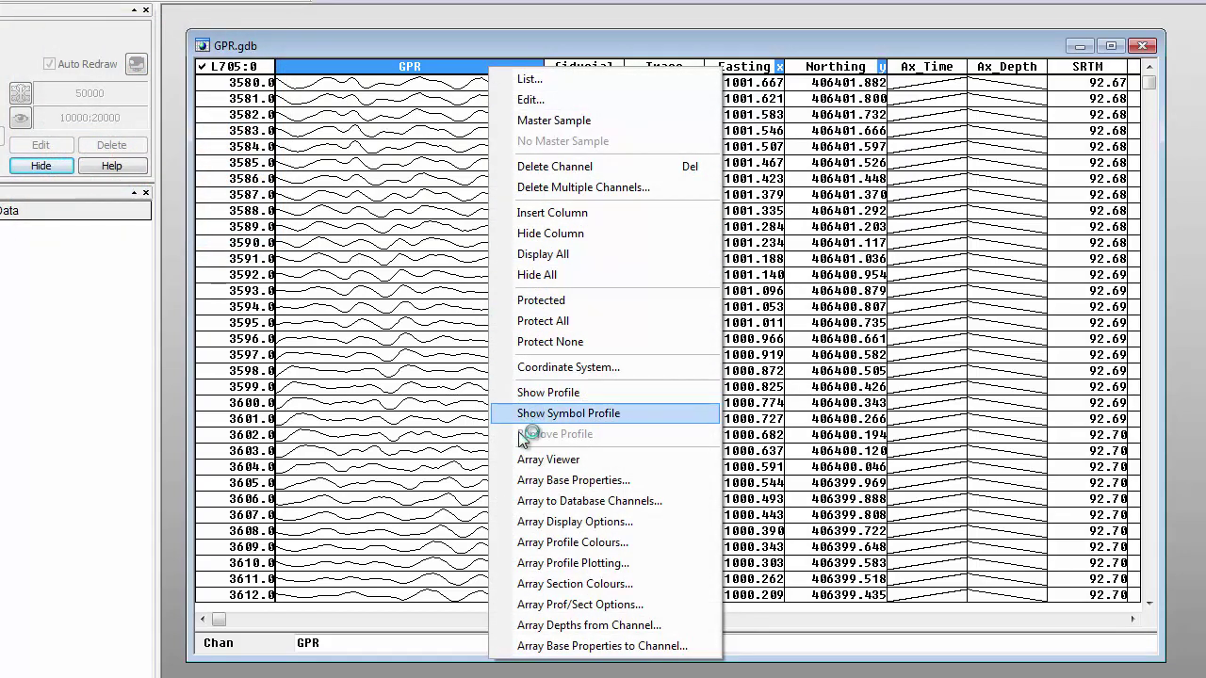
{"action": "left_click", "coordinate": [524, 481]}
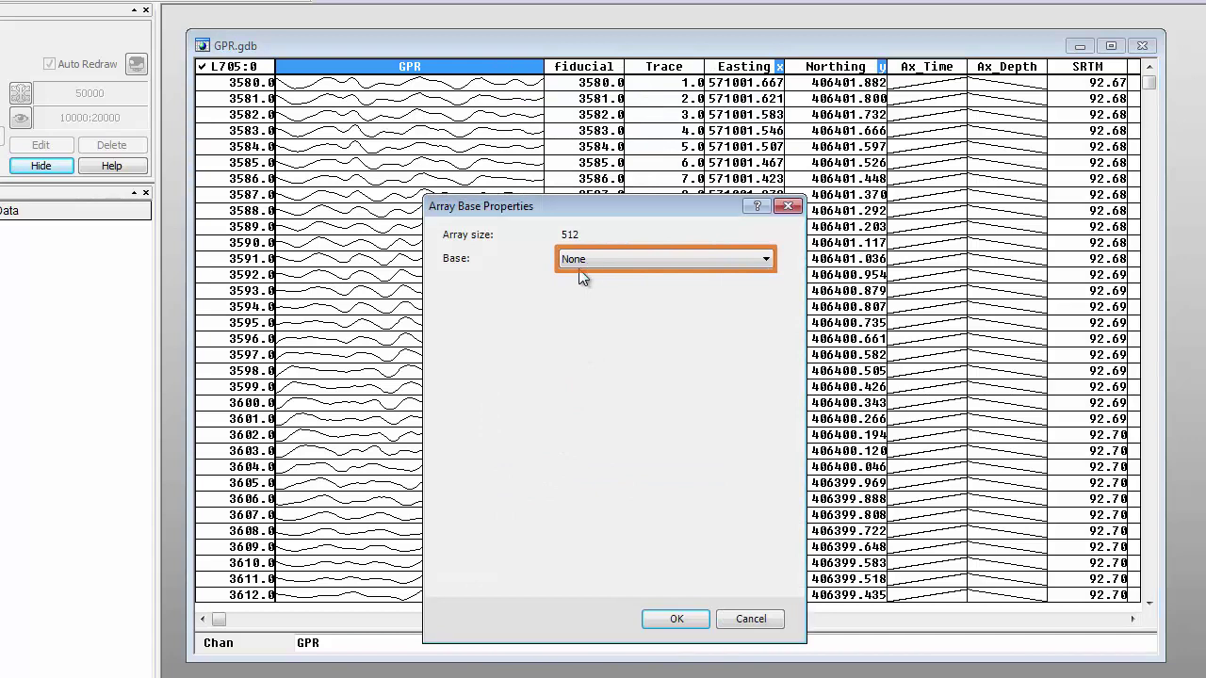
{"action": "left_click", "coordinate": [664, 623]}
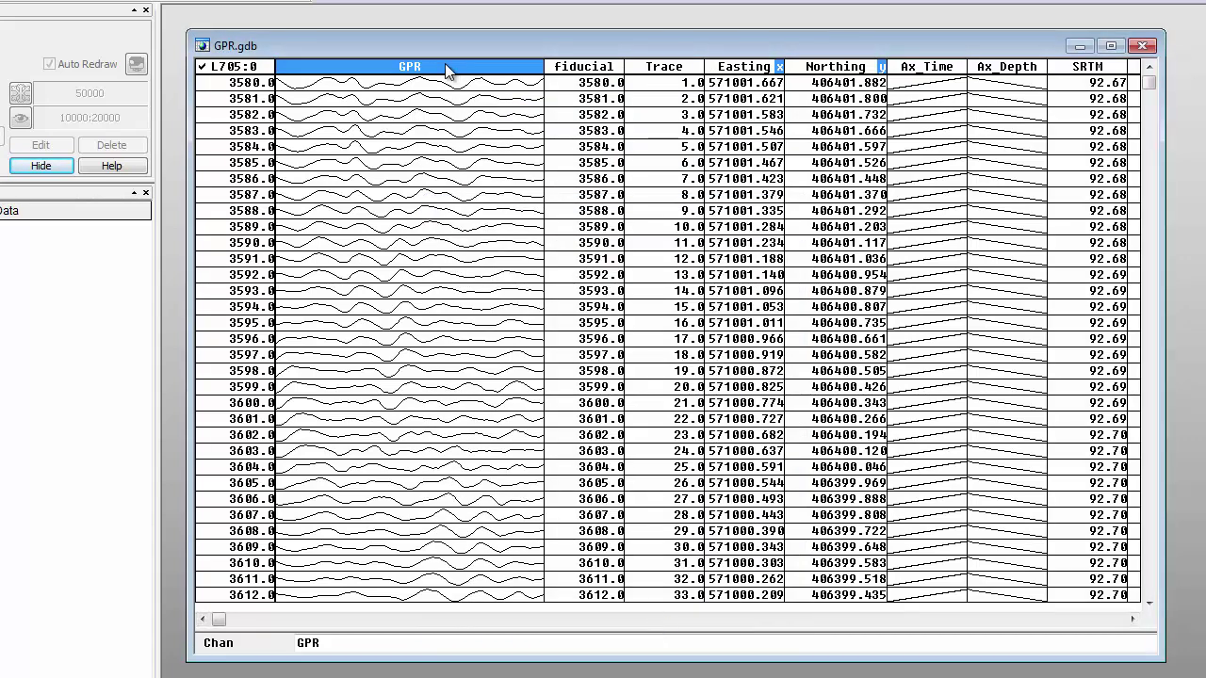
Load GPR array depths from the Ax_Depth channel with negative depths pointing down
{"action": "right_click", "coordinate": [447, 68]}
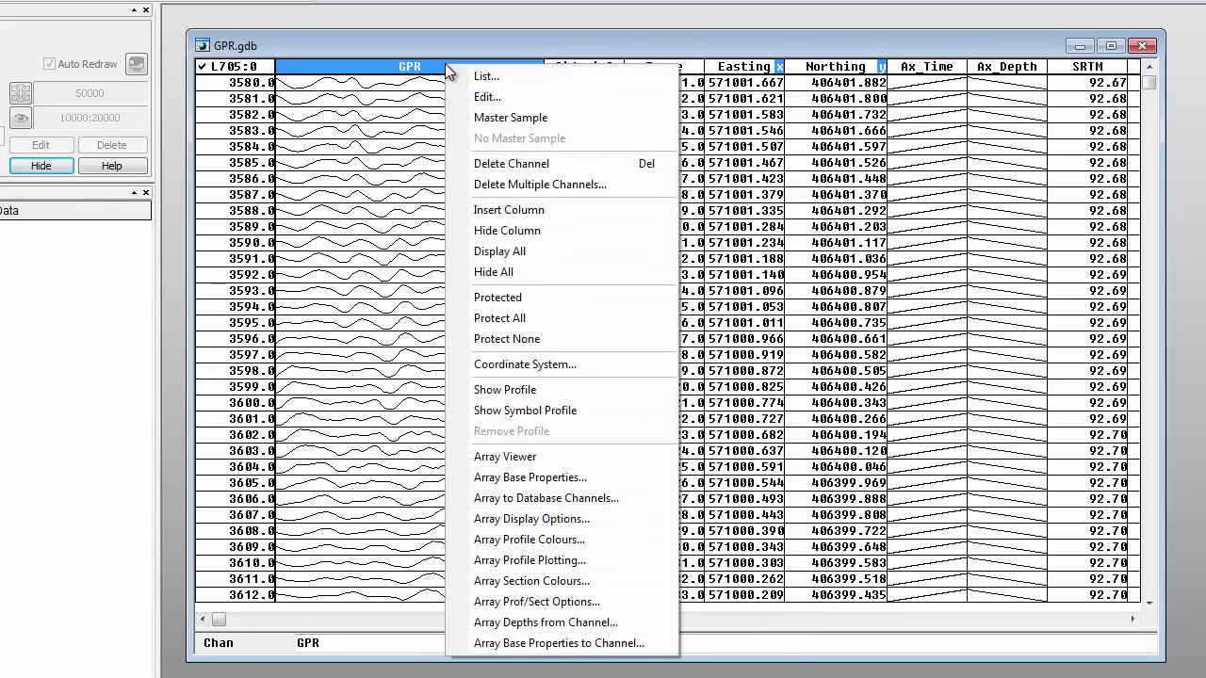
{"action": "left_click", "coordinate": [489, 624]}
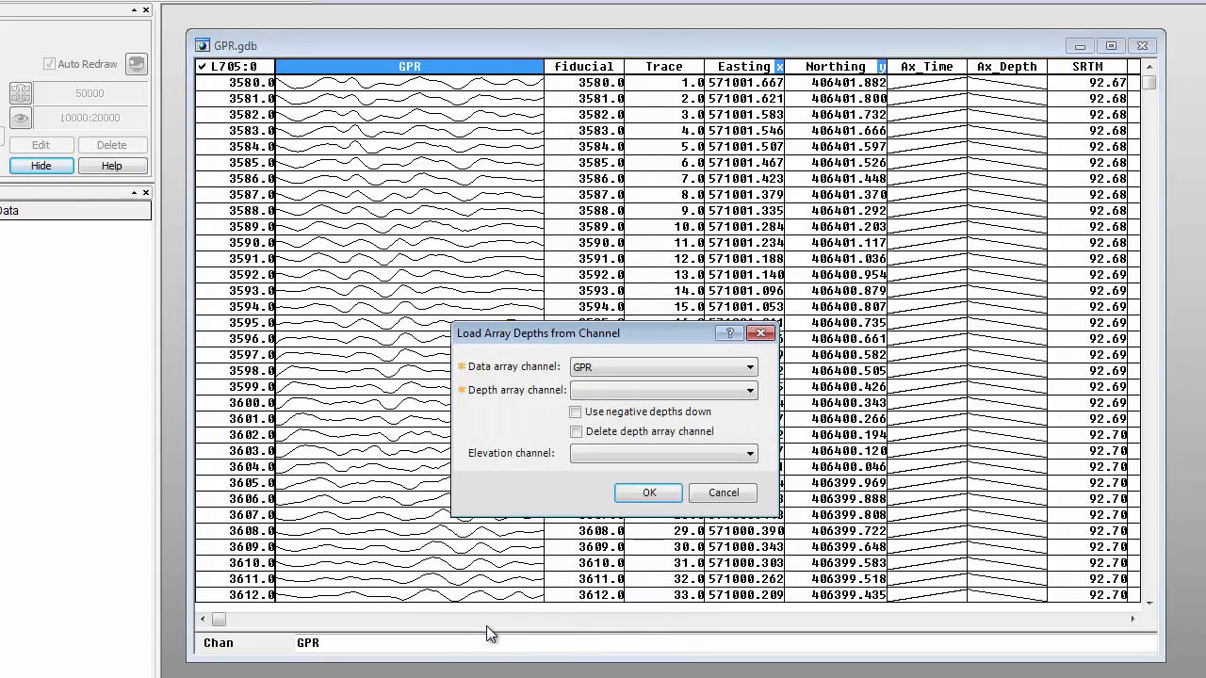
{"action": "left_click", "coordinate": [587, 394]}
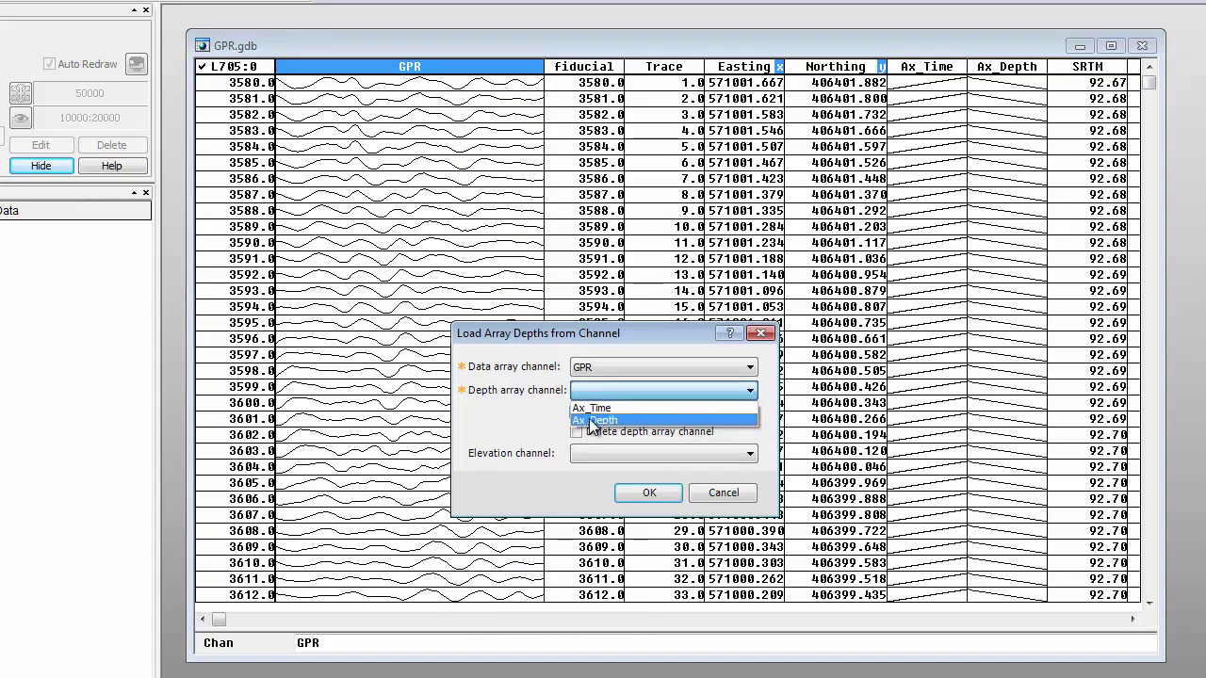
{"action": "left_click", "coordinate": [592, 420]}
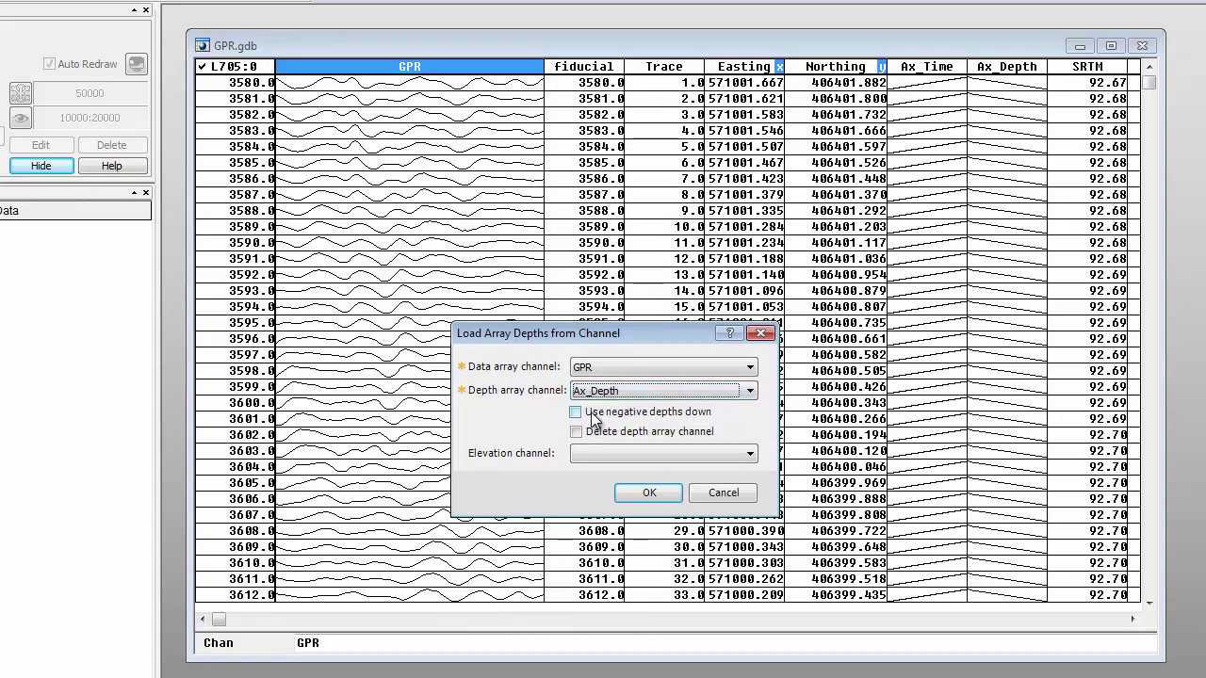
{"action": "left_click", "coordinate": [575, 412]}
{"action": "left_click", "coordinate": [633, 495]}
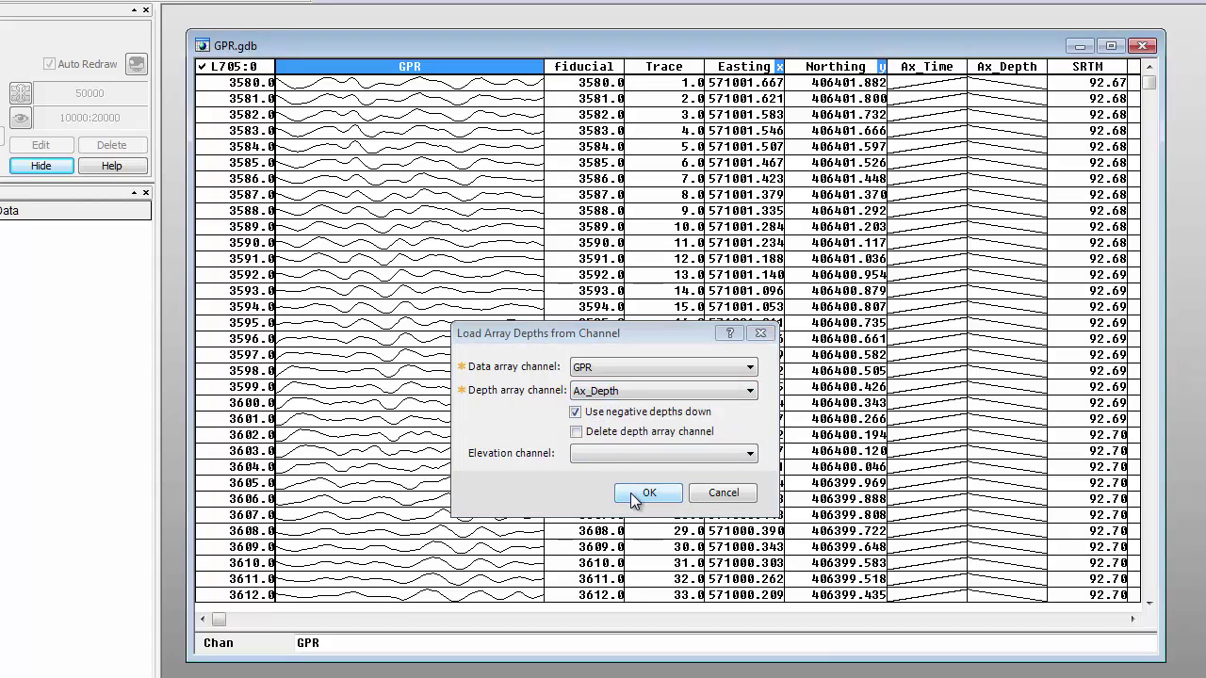
{"action": "right_click", "coordinate": [444, 72]}
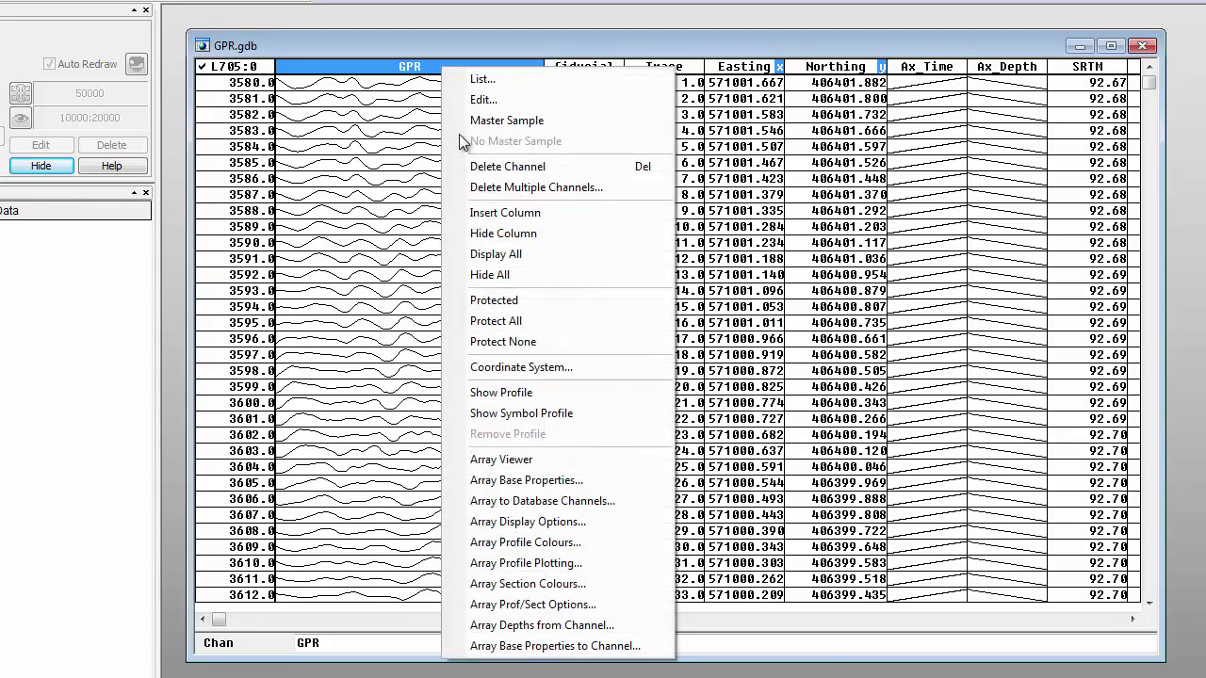
{"action": "left_click", "coordinate": [524, 480]}
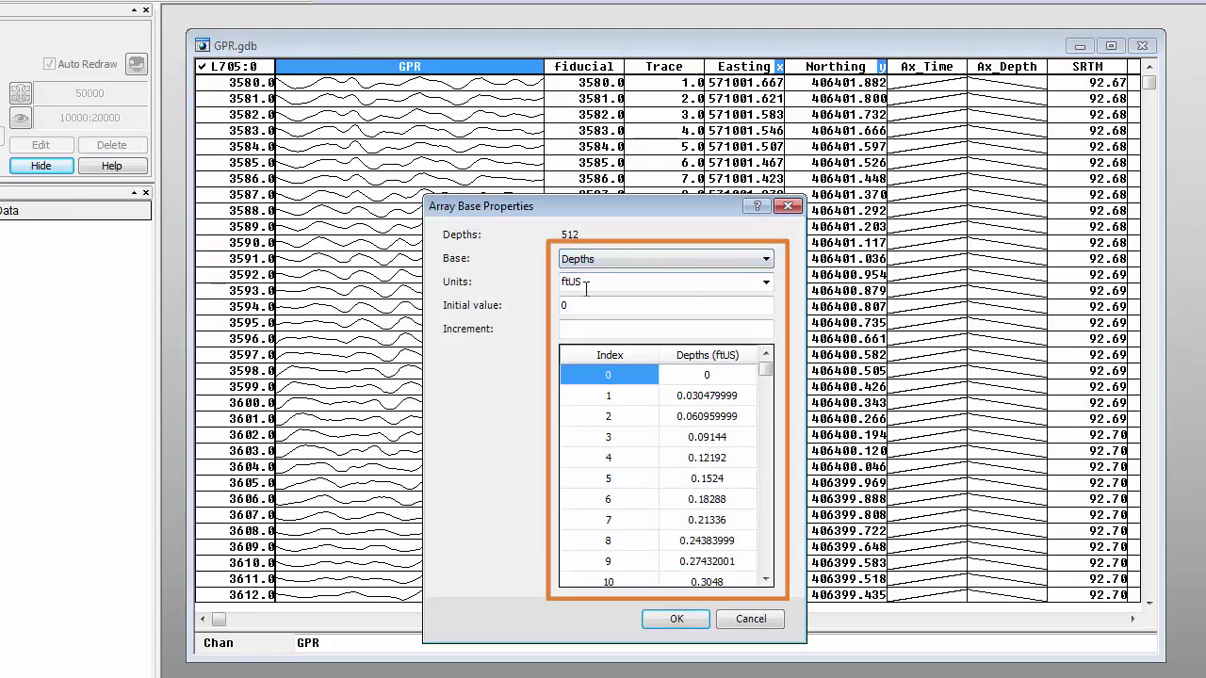
{"action": "left_click", "coordinate": [731, 440]}
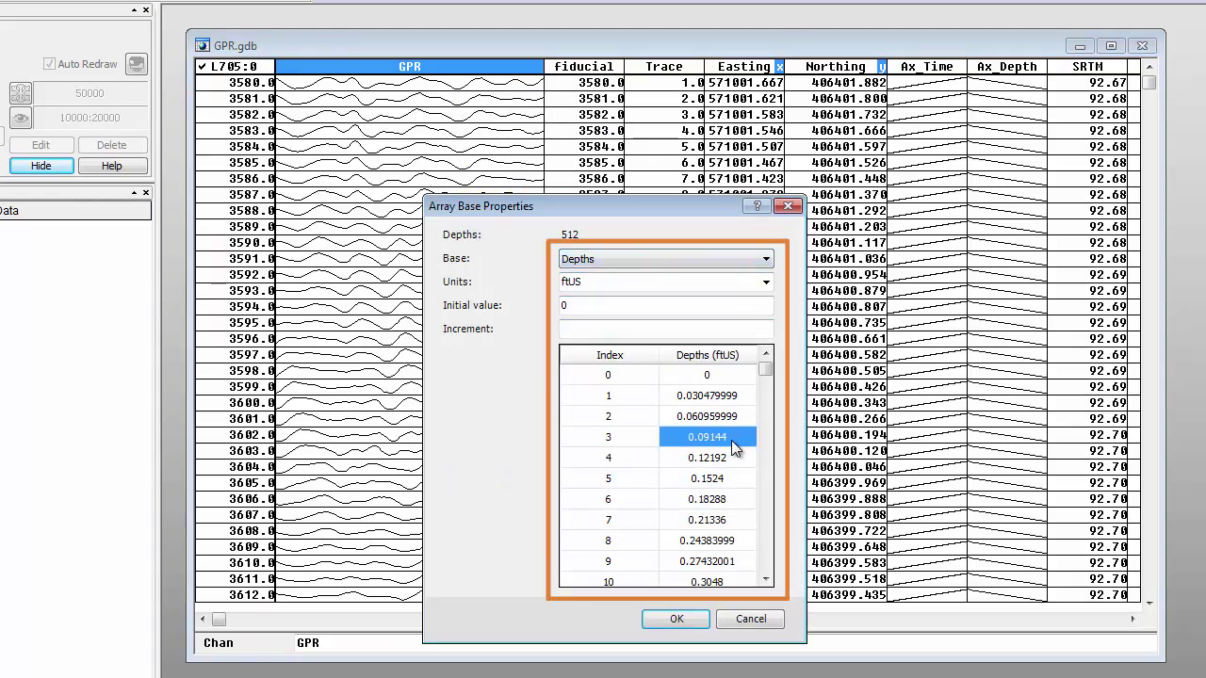
{"action": "left_click", "coordinate": [734, 438]}
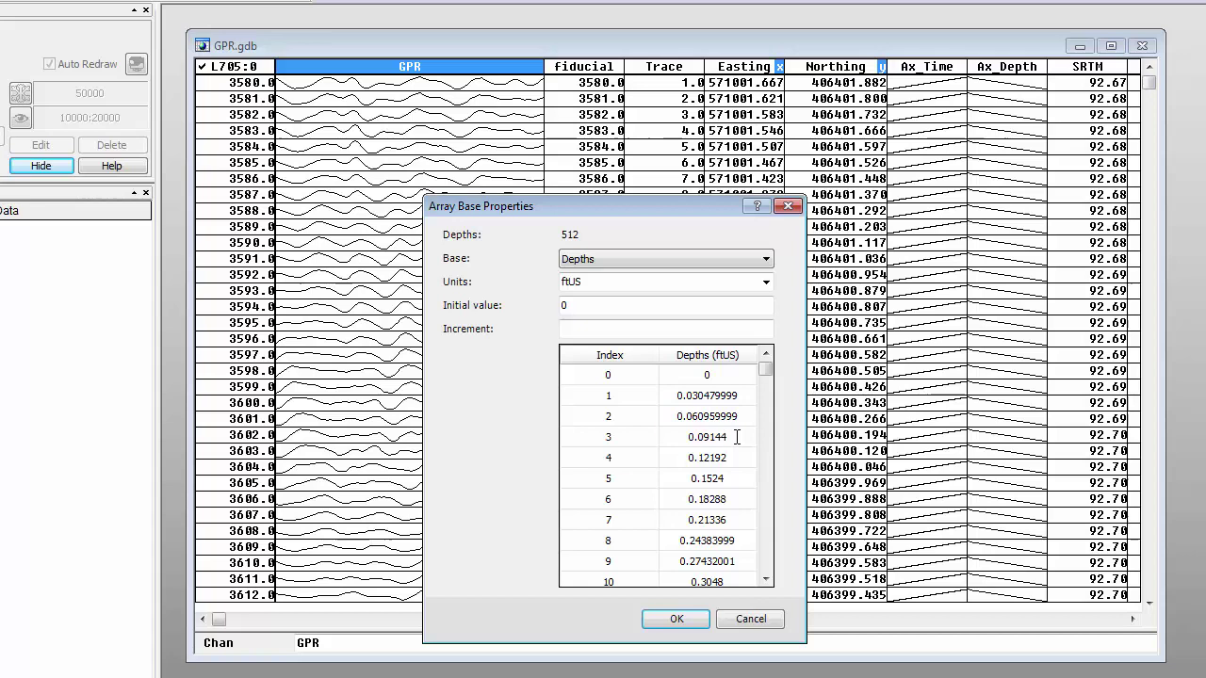
{"action": "left_click_drag", "start_coordinate": [734, 437], "coordinate": [703, 436]}
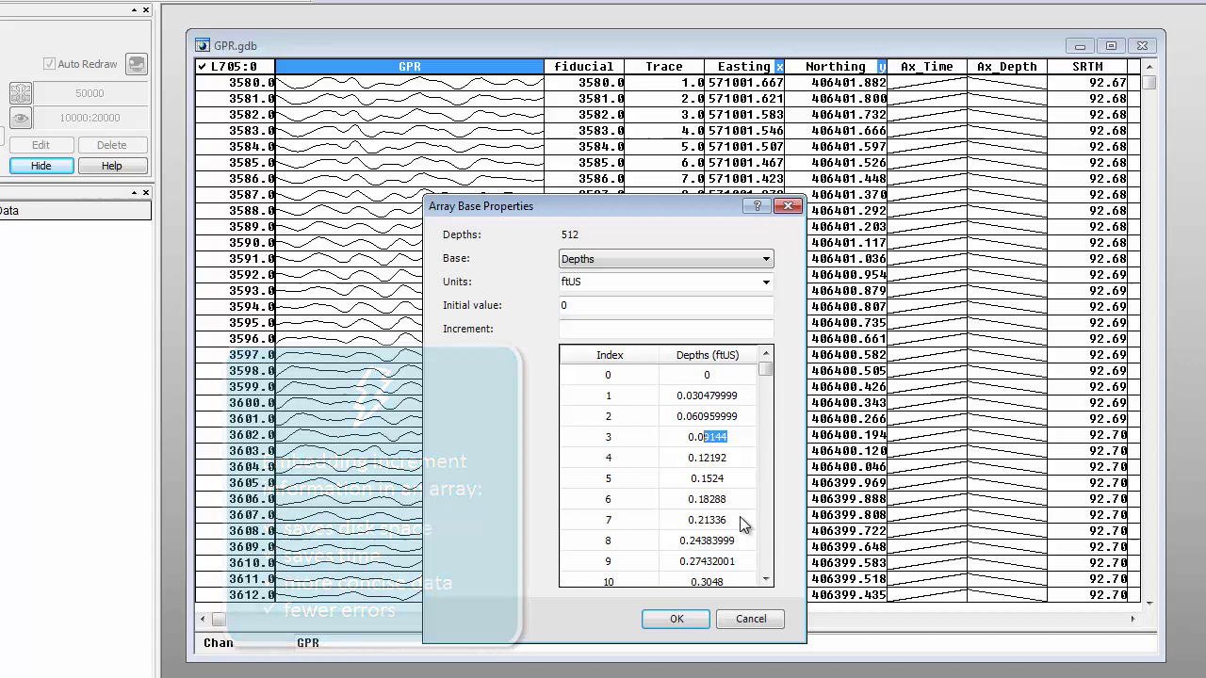
{"action": "left_click", "coordinate": [679, 619]}
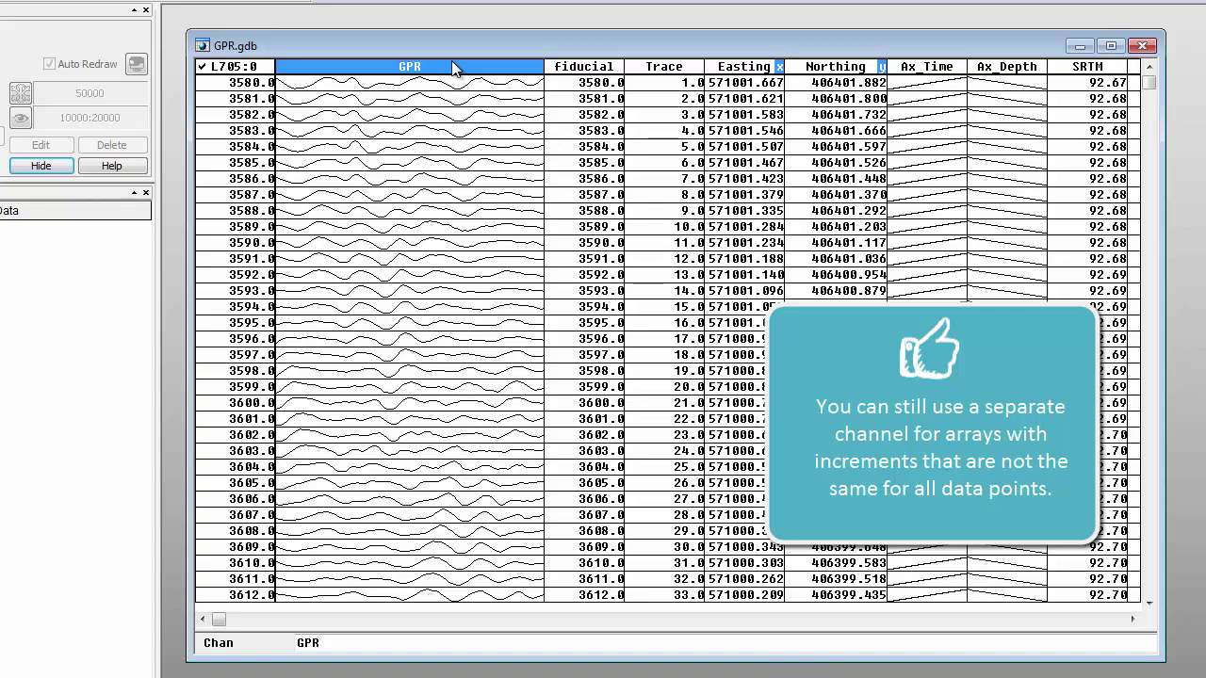
{"action": "right_click", "coordinate": [451, 66]}
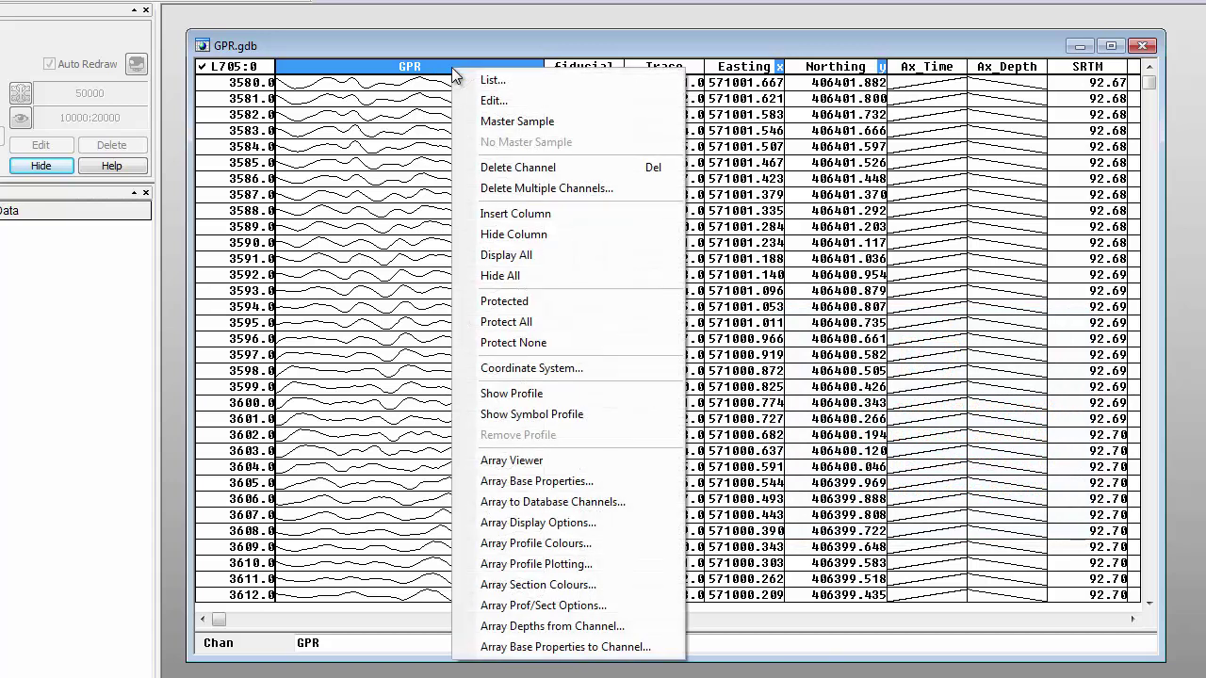
{"action": "left_click", "coordinate": [514, 647]}
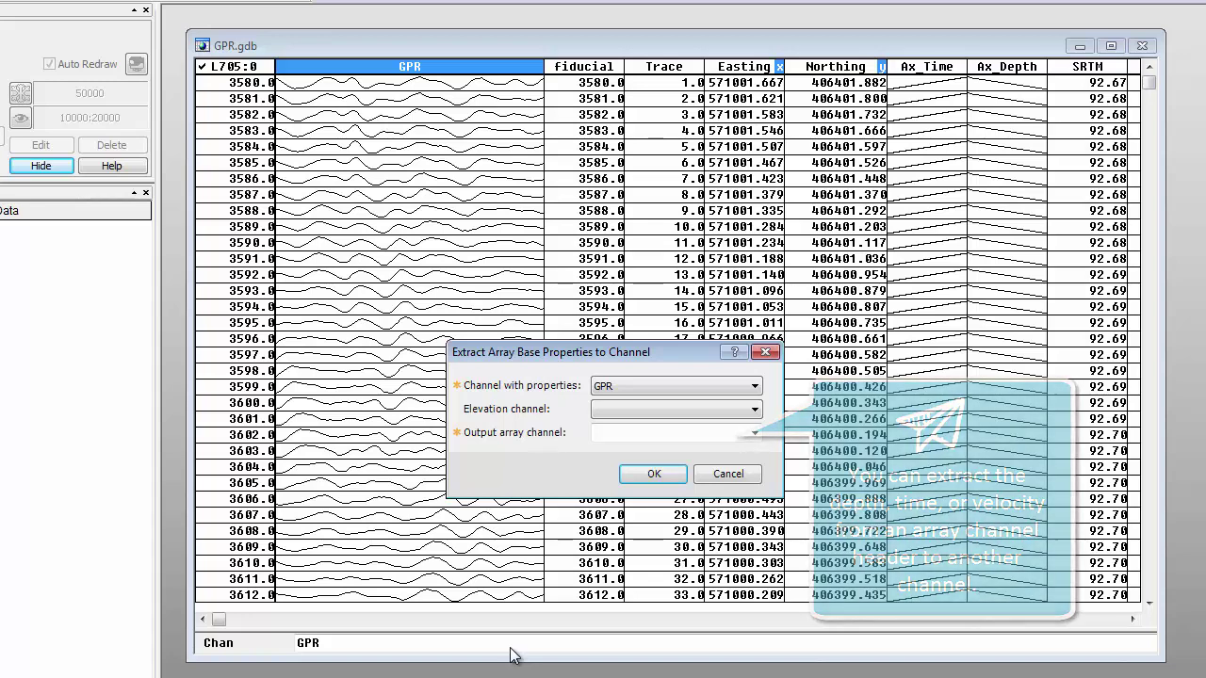
{"action": "left_click", "coordinate": [725, 475]}
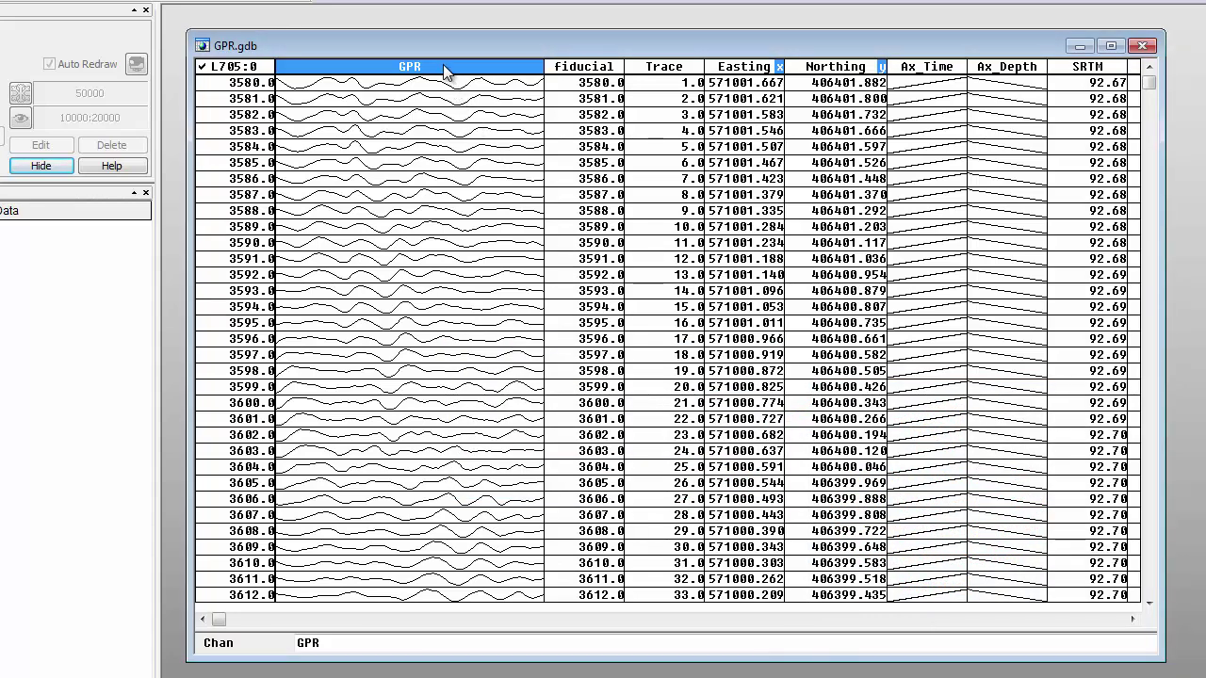
{"action": "right_click", "coordinate": [446, 74]}
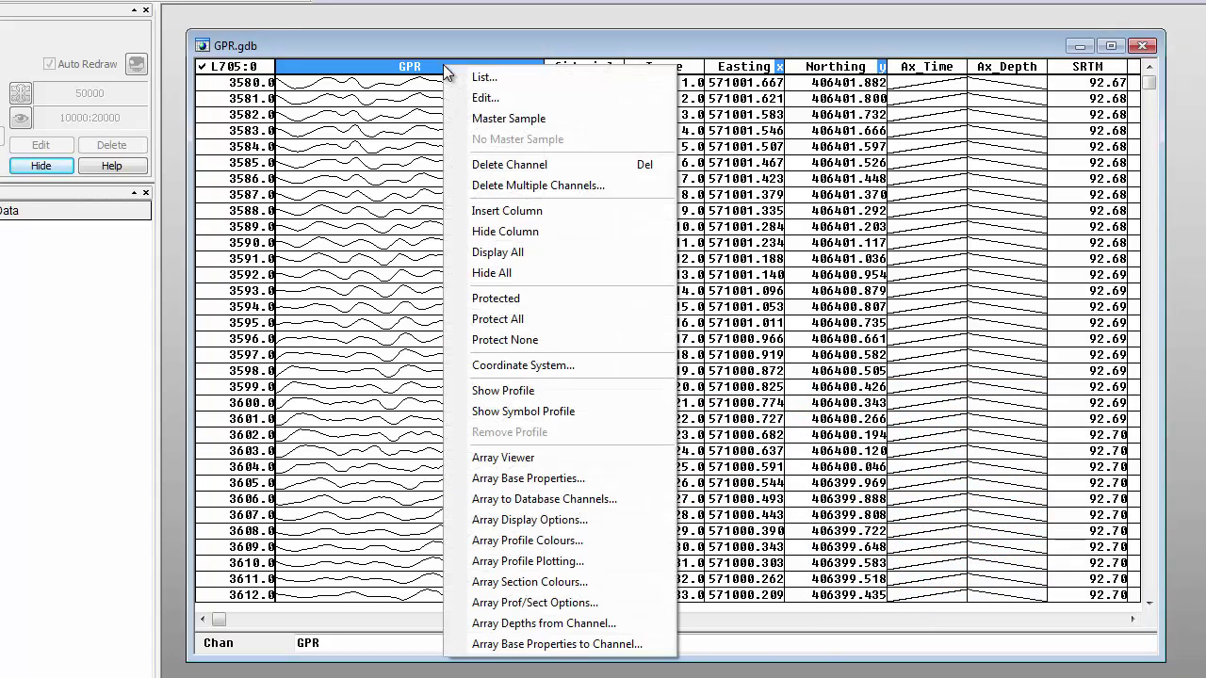
{"action": "left_click", "coordinate": [503, 458]}
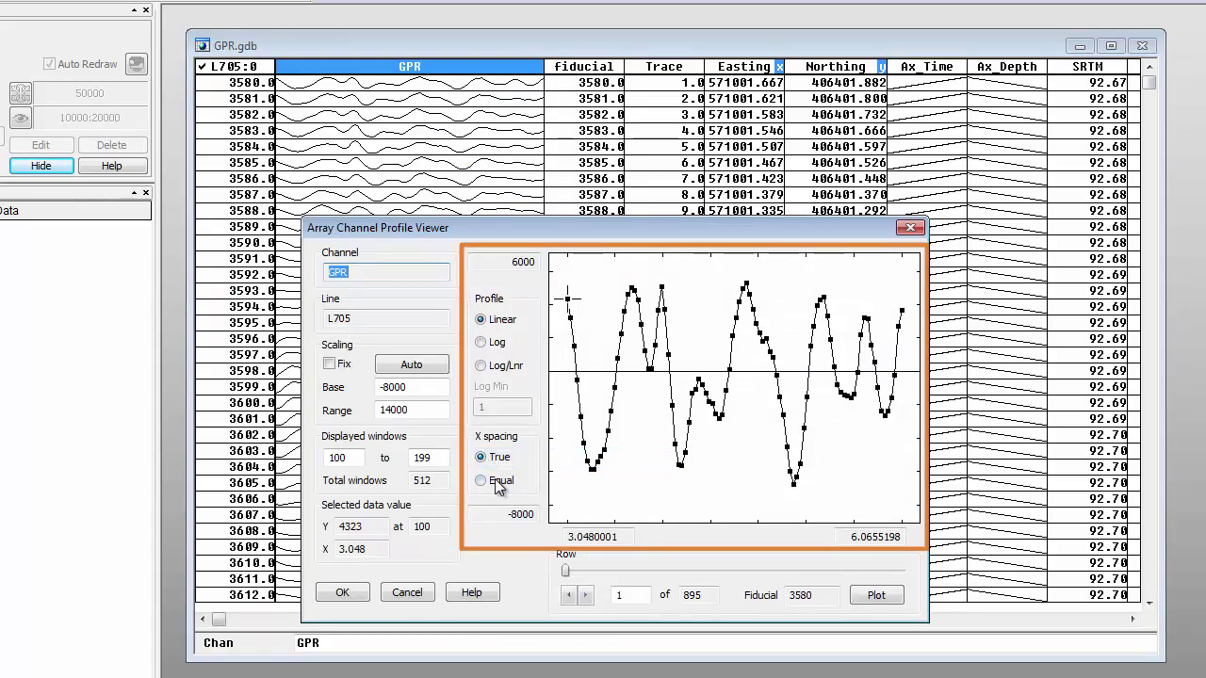
{"action": "left_click", "coordinate": [497, 485]}
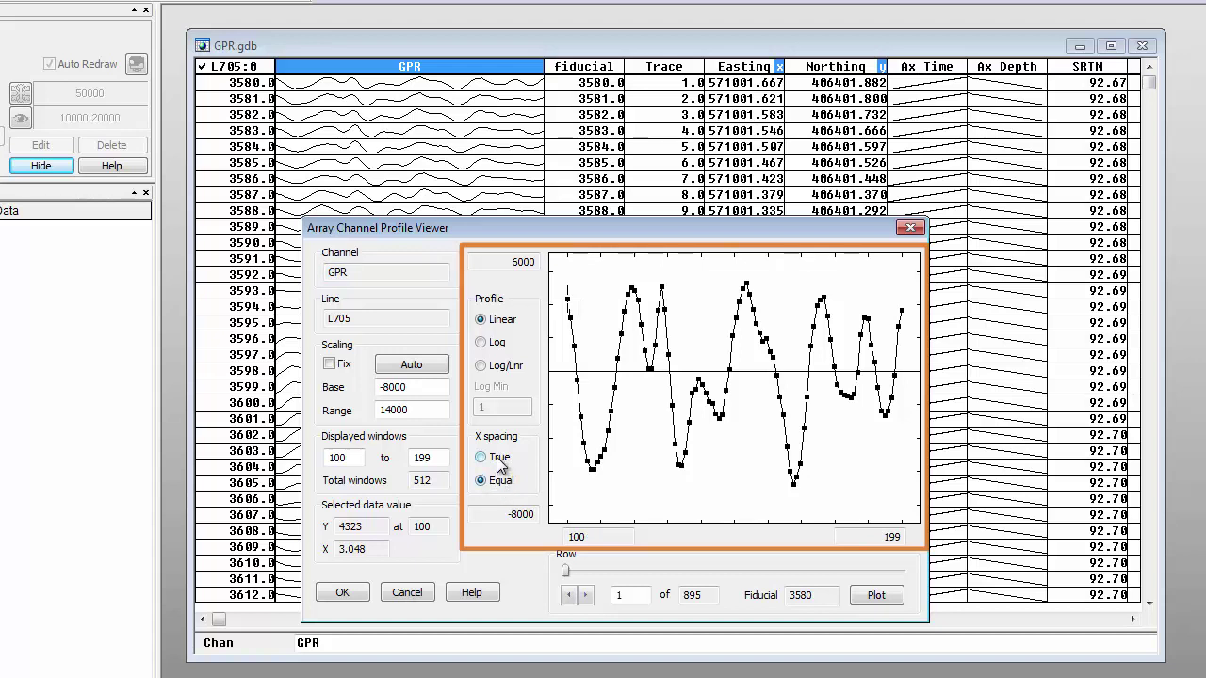
{"action": "left_click", "coordinate": [498, 458]}
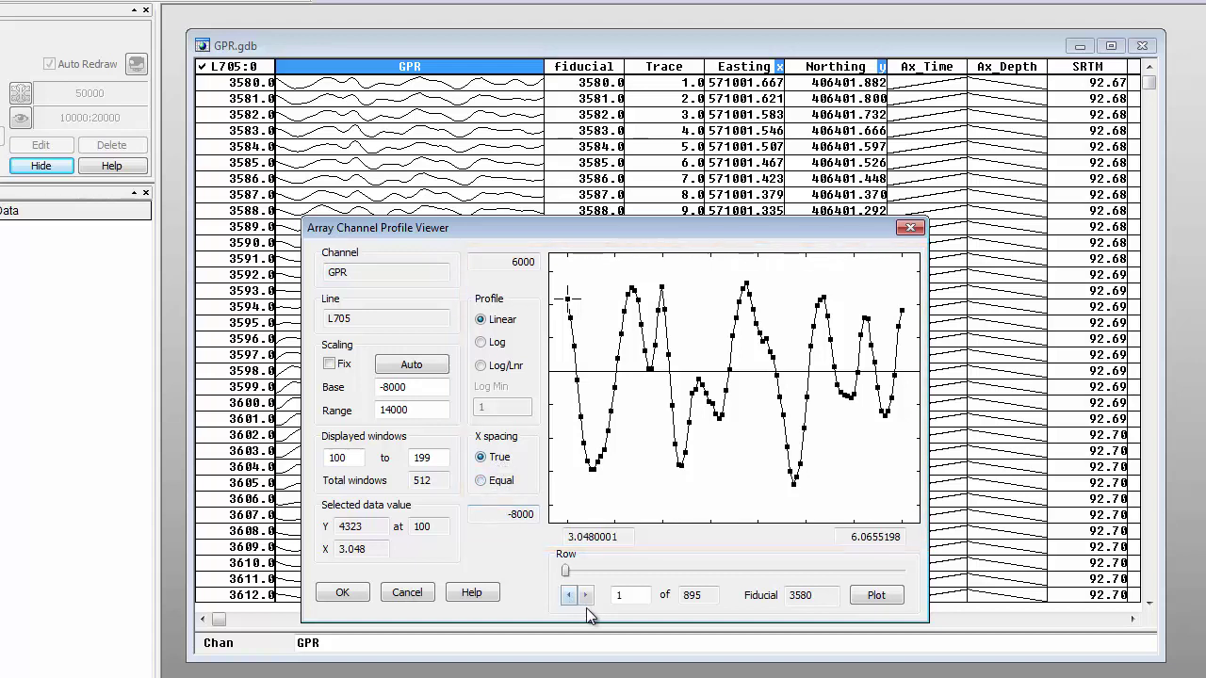
{"action": "left_click", "coordinate": [585, 596]}
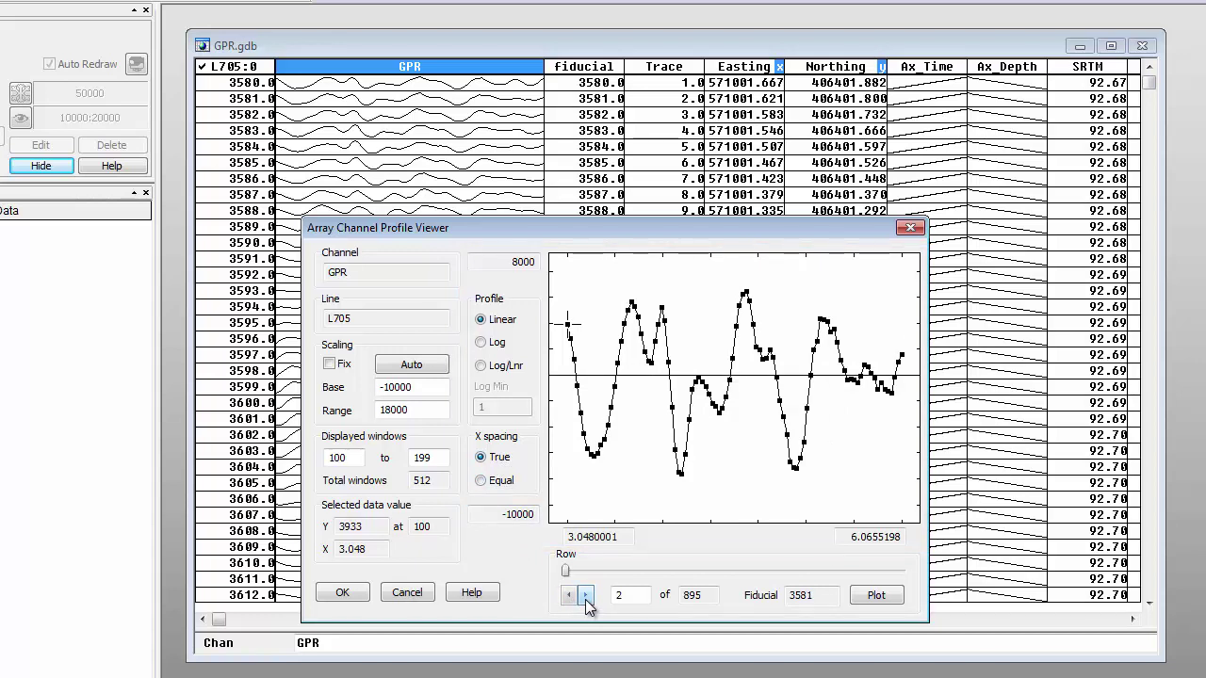
{"action": "left_click", "coordinate": [585, 597]}
{"action": "left_click", "coordinate": [585, 596]}
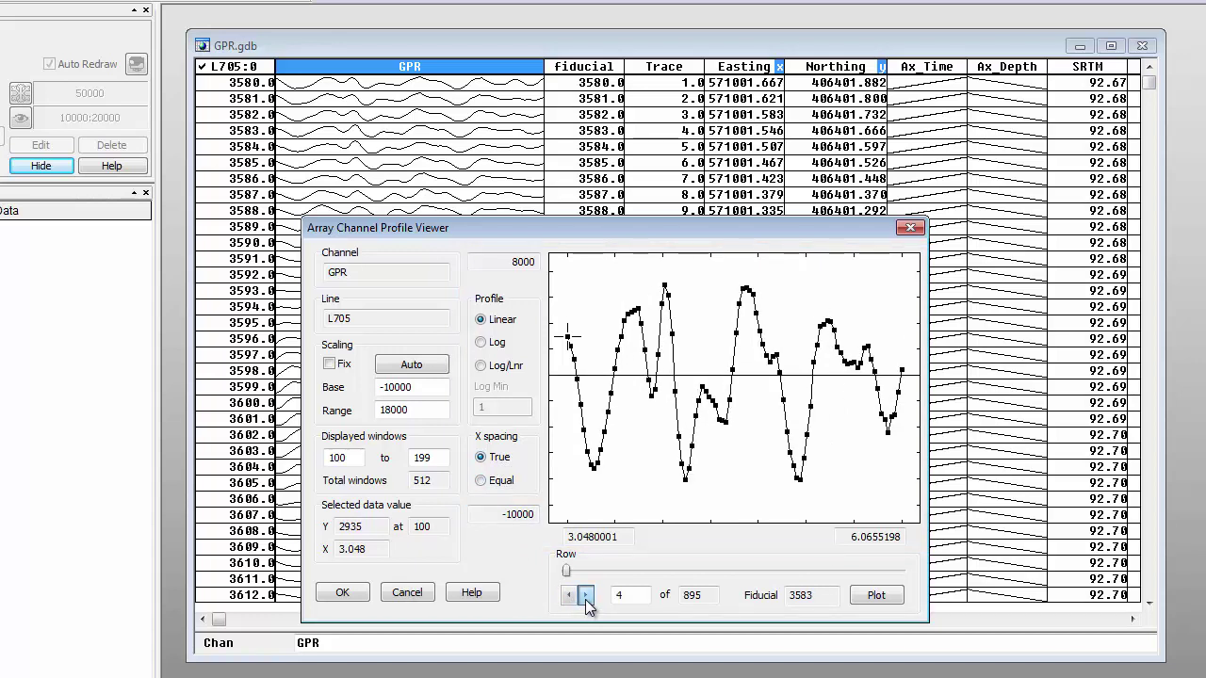
{"action": "left_click", "coordinate": [584, 596]}
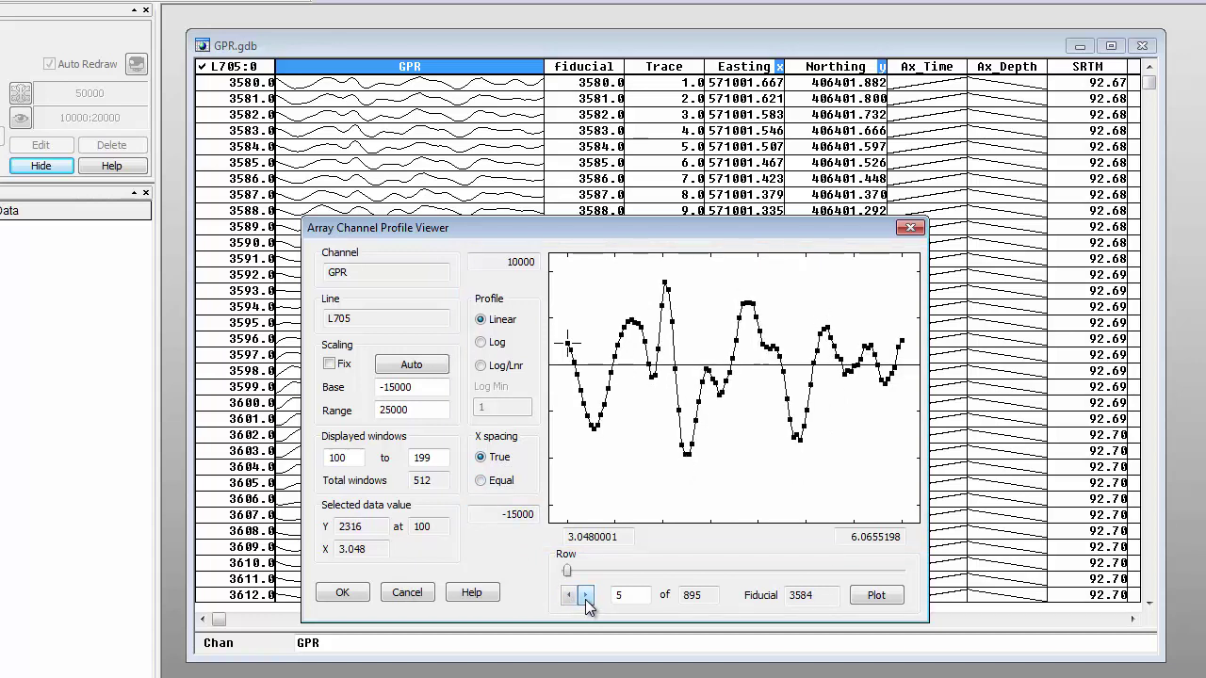
{"action": "left_click", "coordinate": [585, 596]}
{"action": "left_click", "coordinate": [585, 596]}
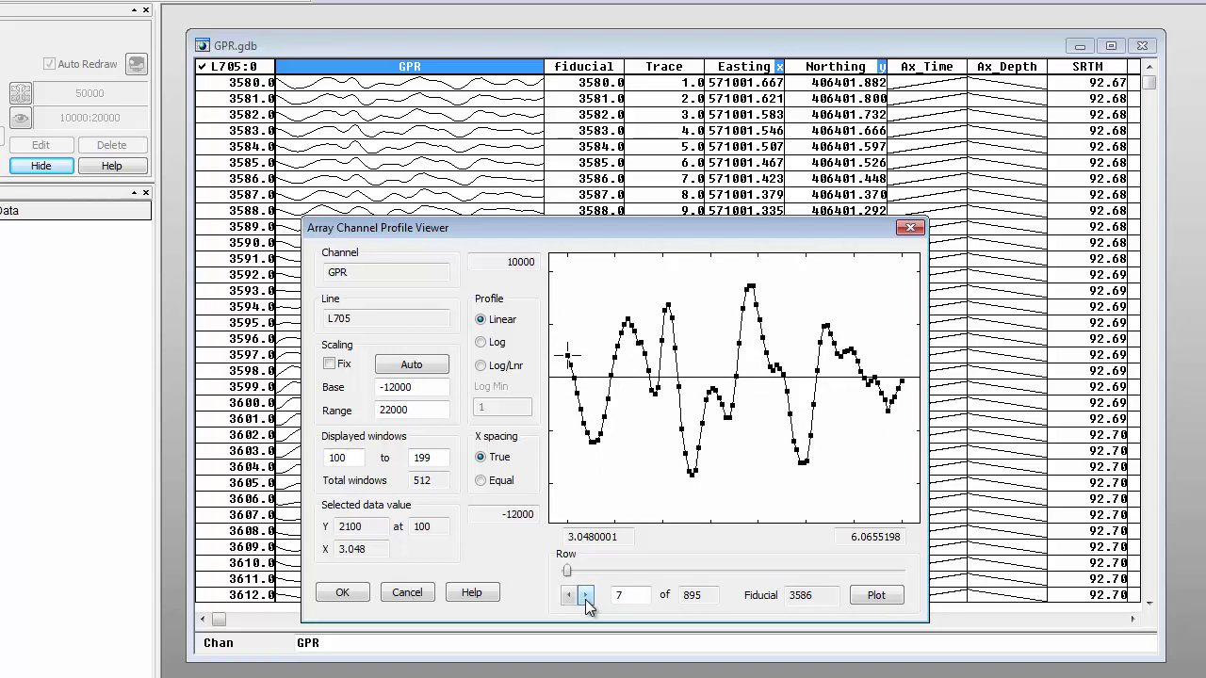
{"action": "left_click", "coordinate": [585, 596]}
{"action": "left_click", "coordinate": [585, 596]}
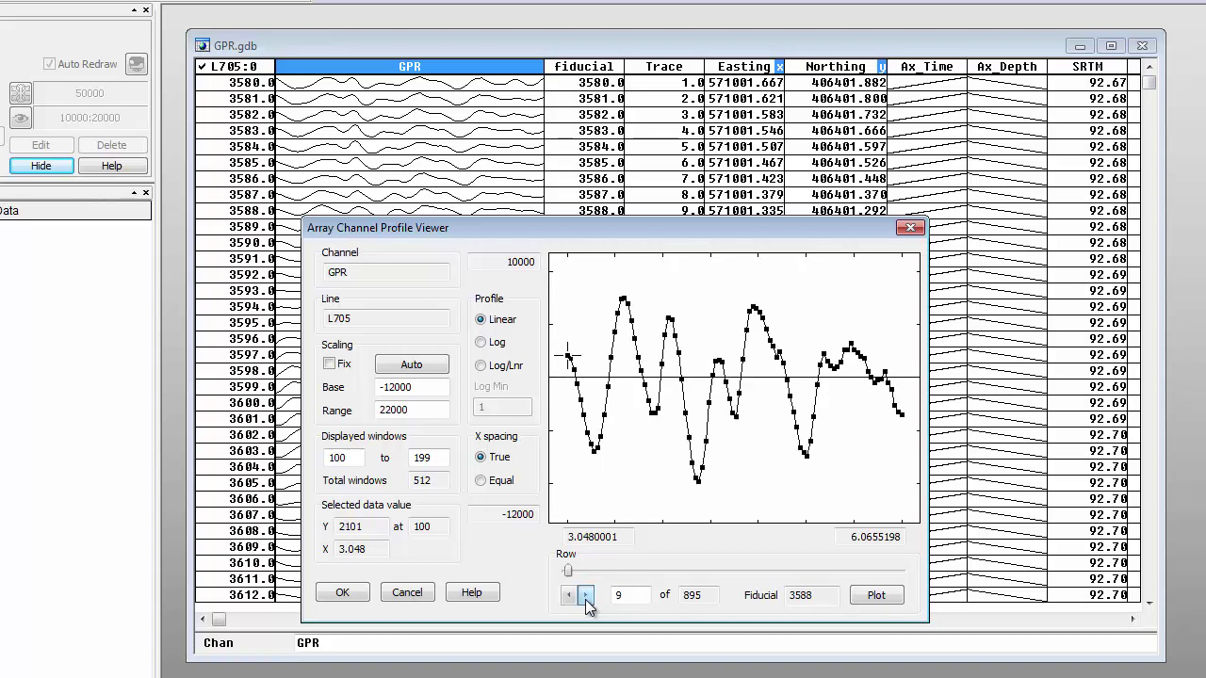
{"action": "left_click", "coordinate": [585, 596]}
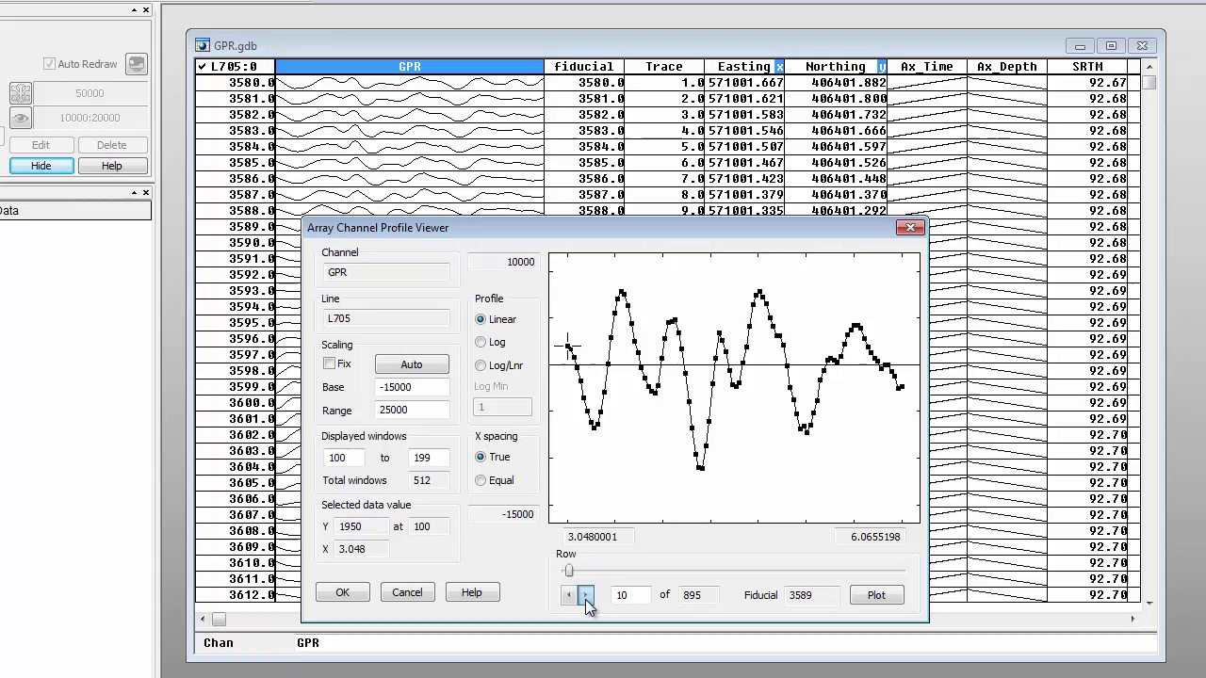
{"action": "left_click", "coordinate": [585, 597]}
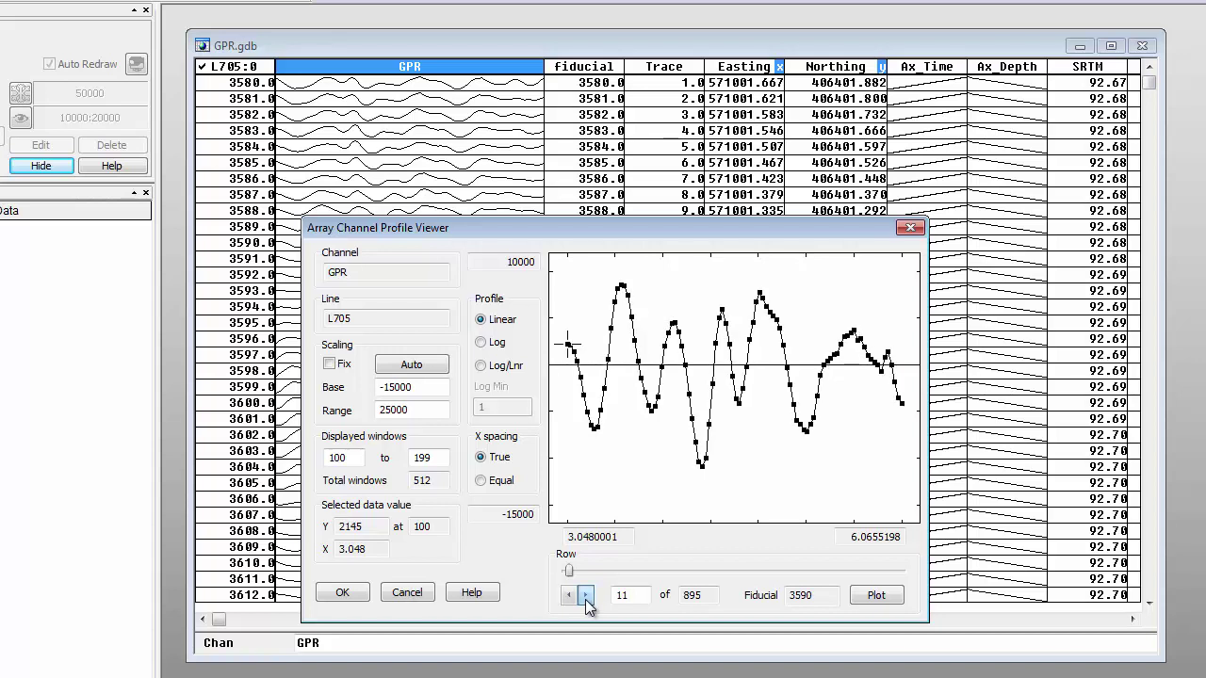
{"action": "left_click", "coordinate": [584, 596]}
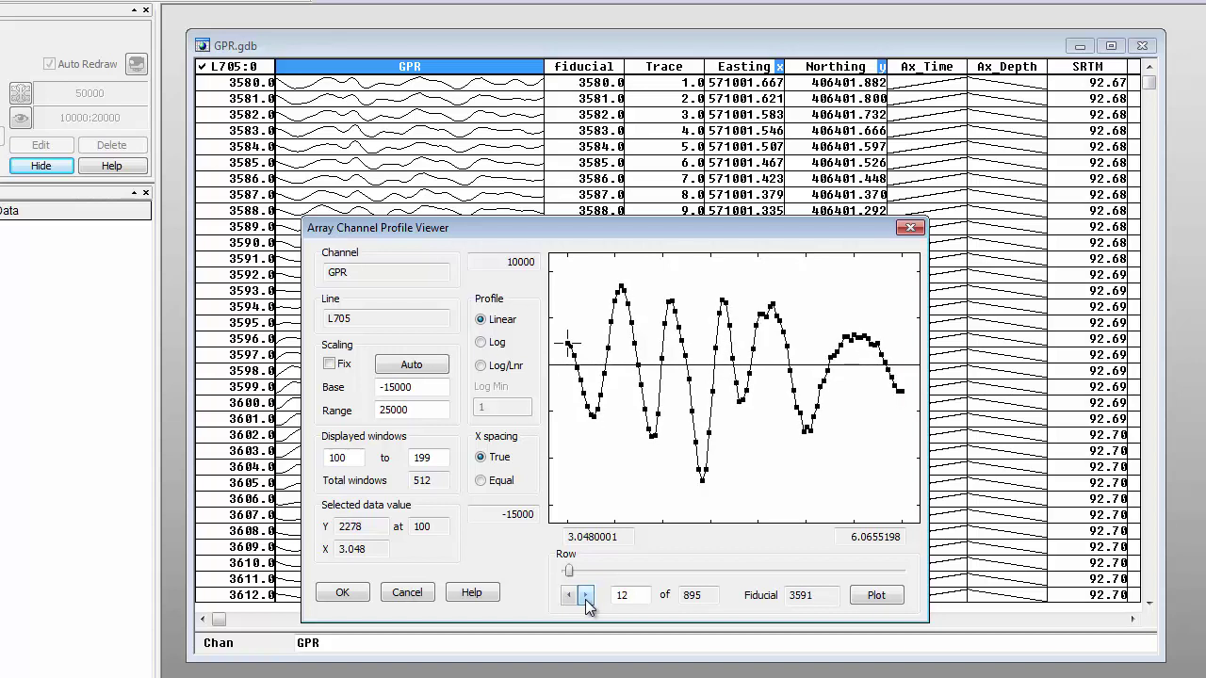
{"action": "left_click", "coordinate": [585, 596]}
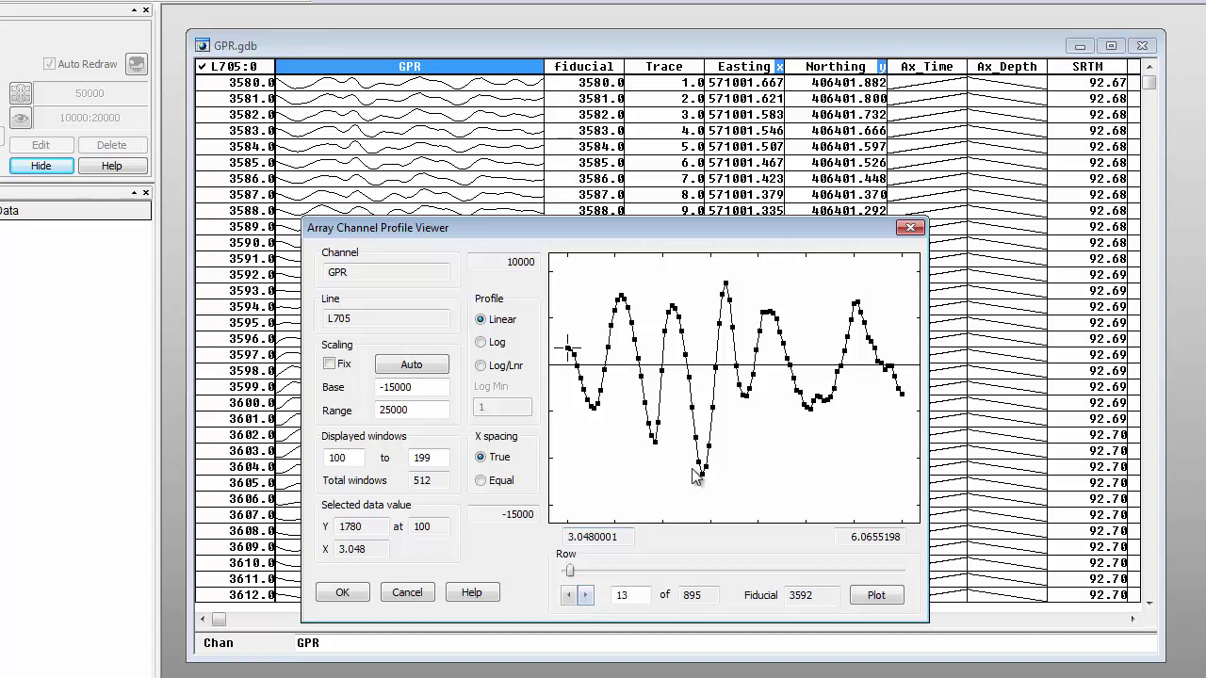
{"action": "left_click", "coordinate": [910, 227]}
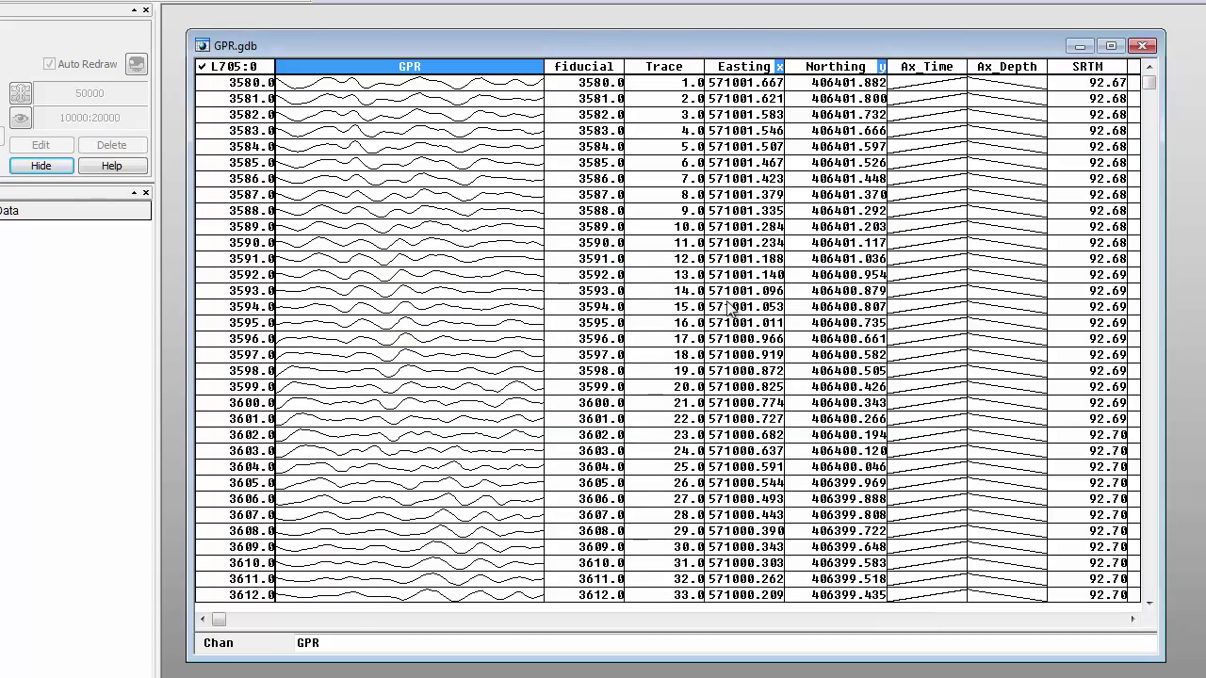
Open base.map, plot the GPR line paths in blue at 0.5 thickness, then minimise the map
{"action": "left_click", "coordinate": [11, 259]}
{"action": "double_click", "coordinate": [83, 275]}
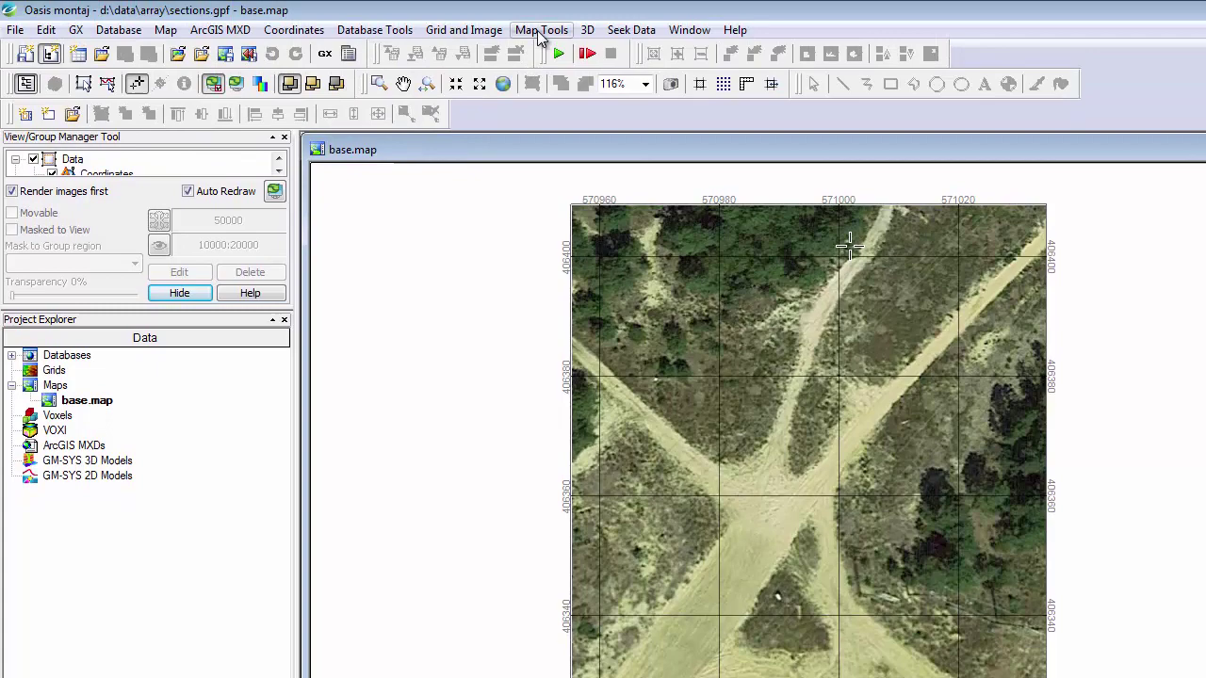
{"action": "left_click", "coordinate": [540, 29]}
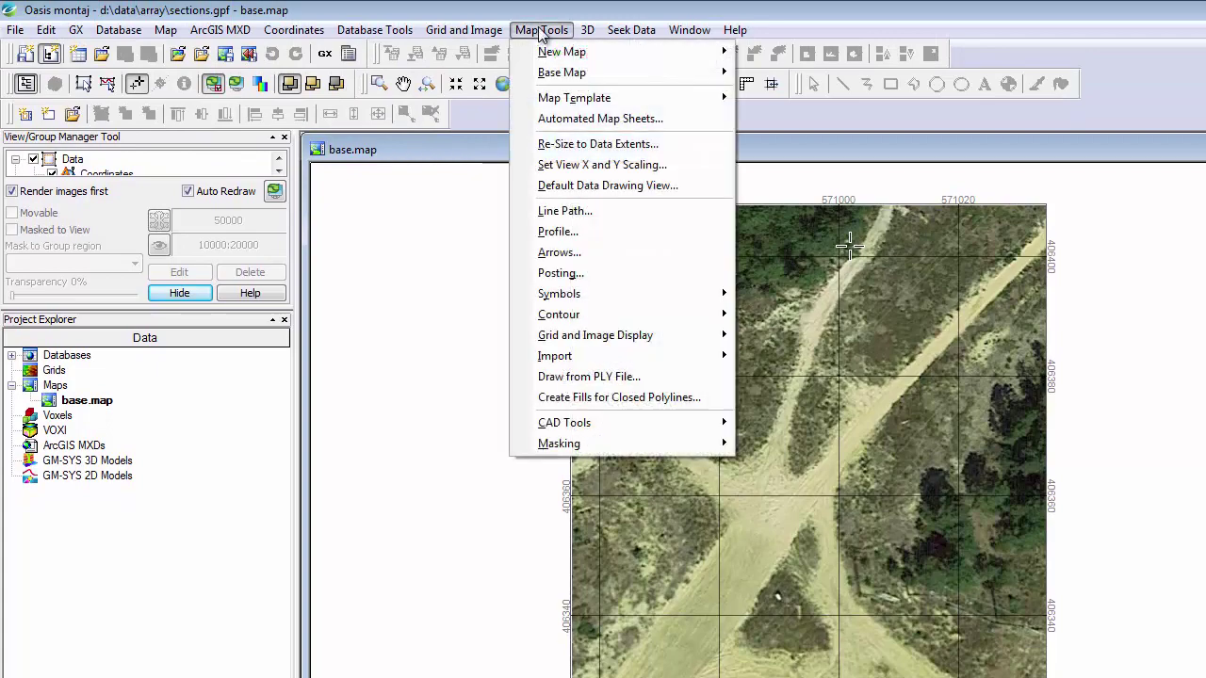
{"action": "left_click", "coordinate": [562, 211]}
{"action": "left_click", "coordinate": [815, 250]}
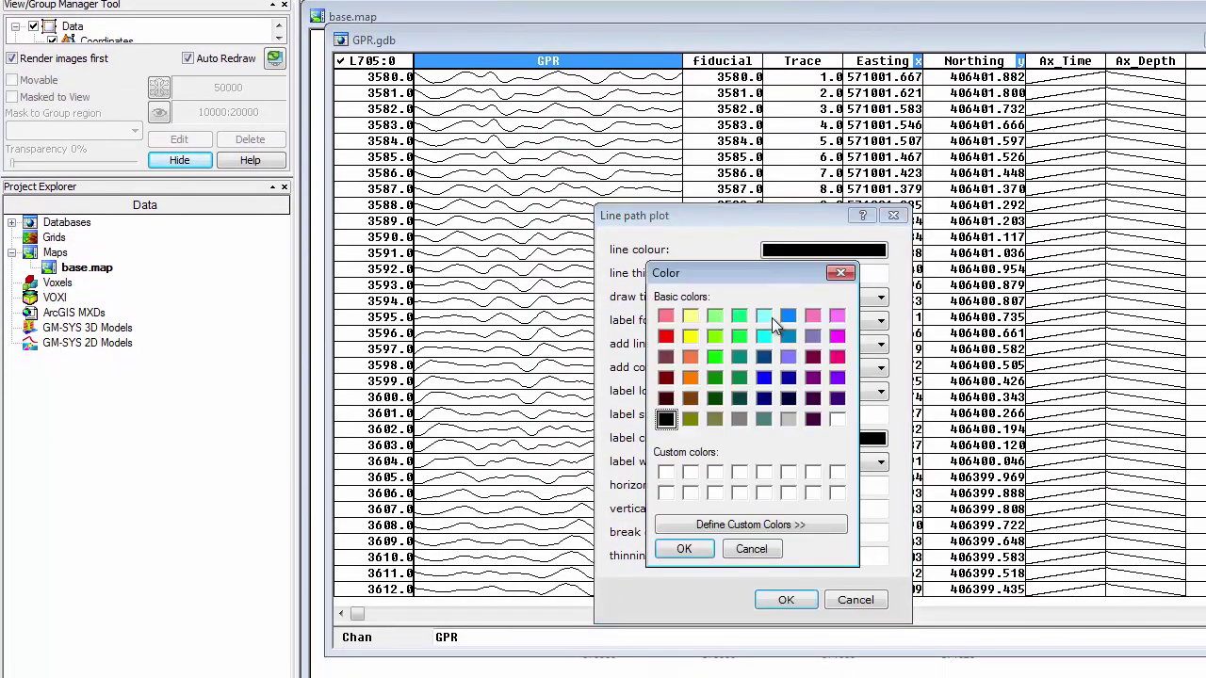
{"action": "left_click", "coordinate": [763, 378]}
{"action": "left_click", "coordinate": [684, 549]}
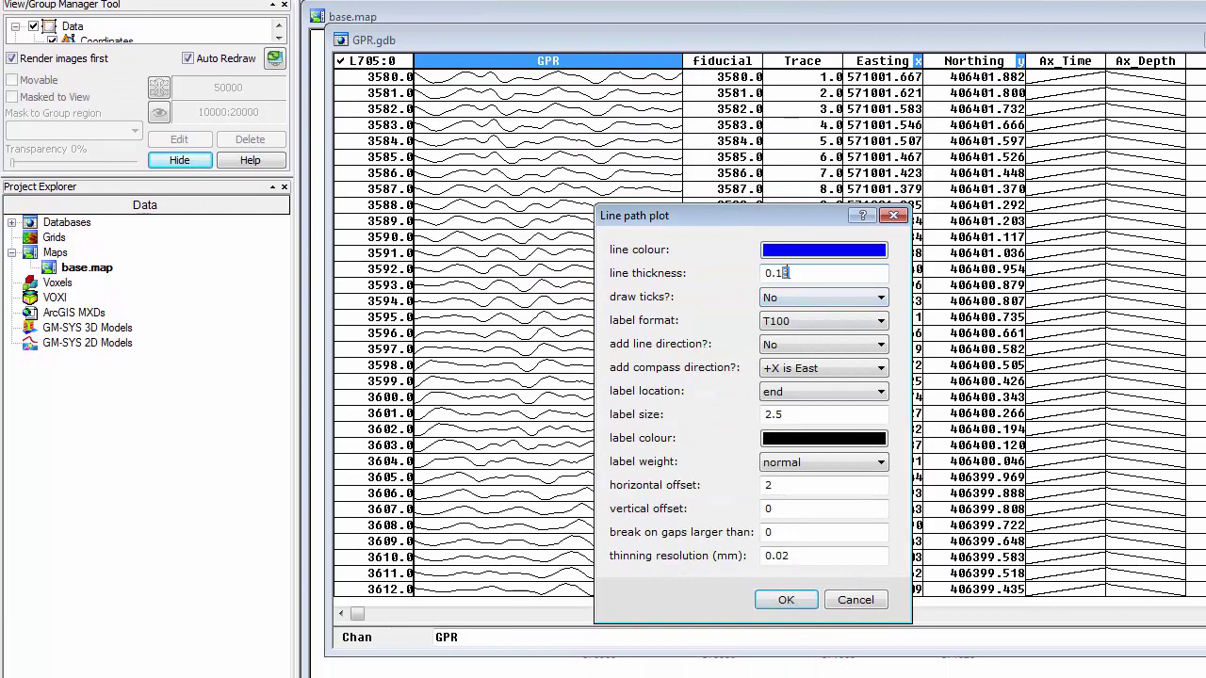
{"action": "key", "text": "BackSpace"}
{"action": "type", "text": "5"}
{"action": "left_click", "coordinate": [783, 599]}
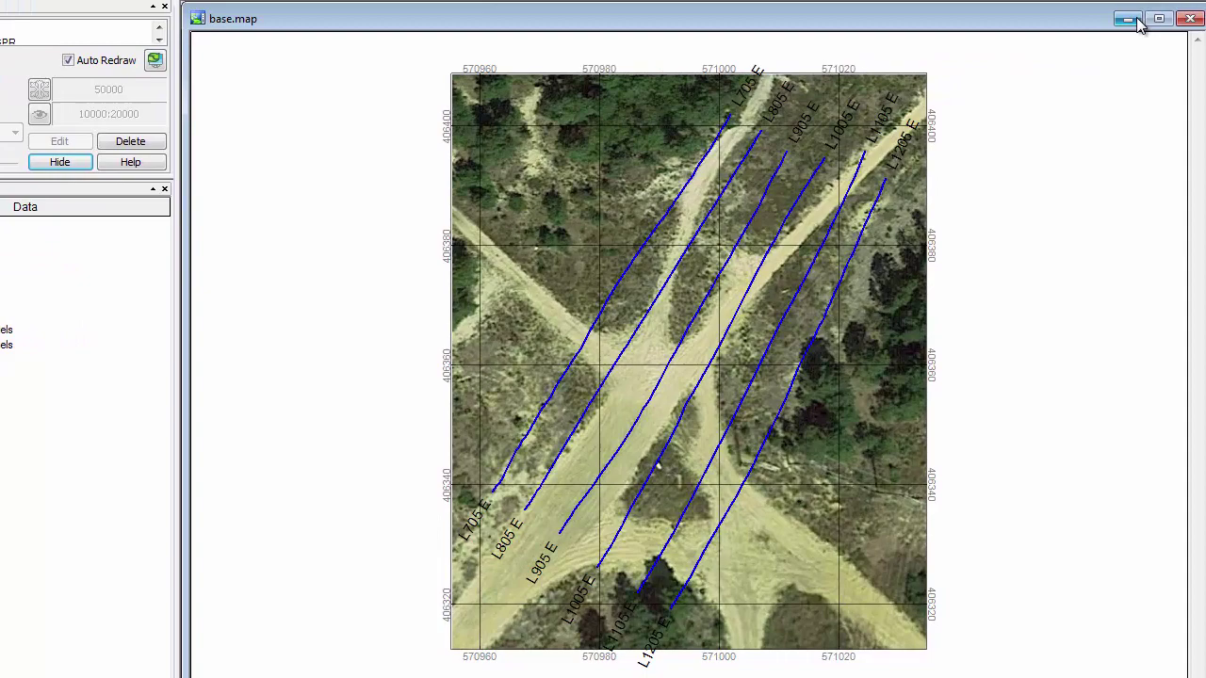
{"action": "left_click", "coordinate": [1122, 19]}
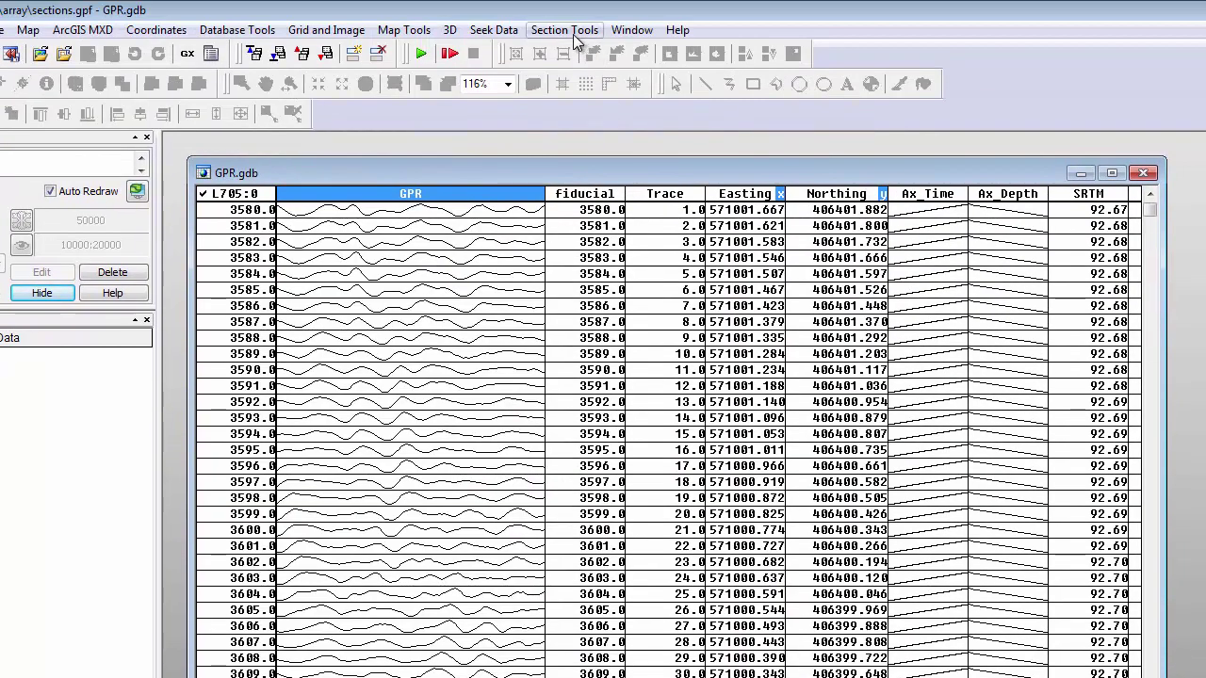
Set up a crooked-section display for all lines using the GPR array and SRTM elevation
{"action": "left_click", "coordinate": [568, 30]}
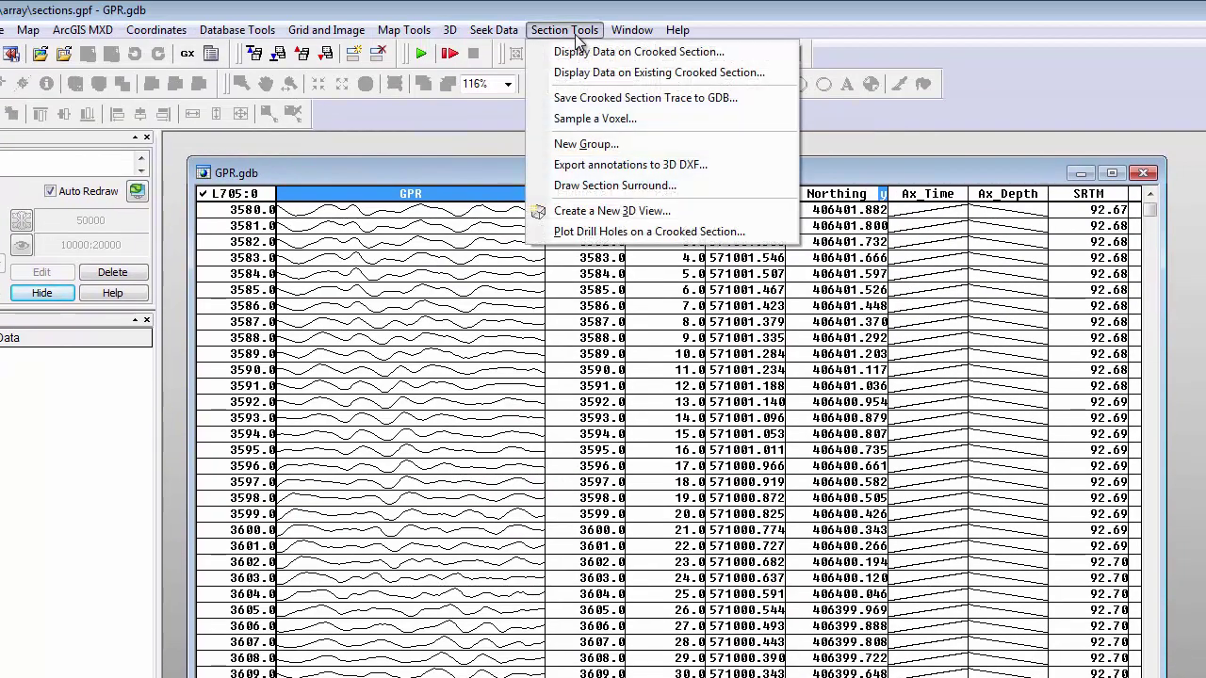
{"action": "left_click", "coordinate": [584, 52]}
{"action": "left_click", "coordinate": [798, 288]}
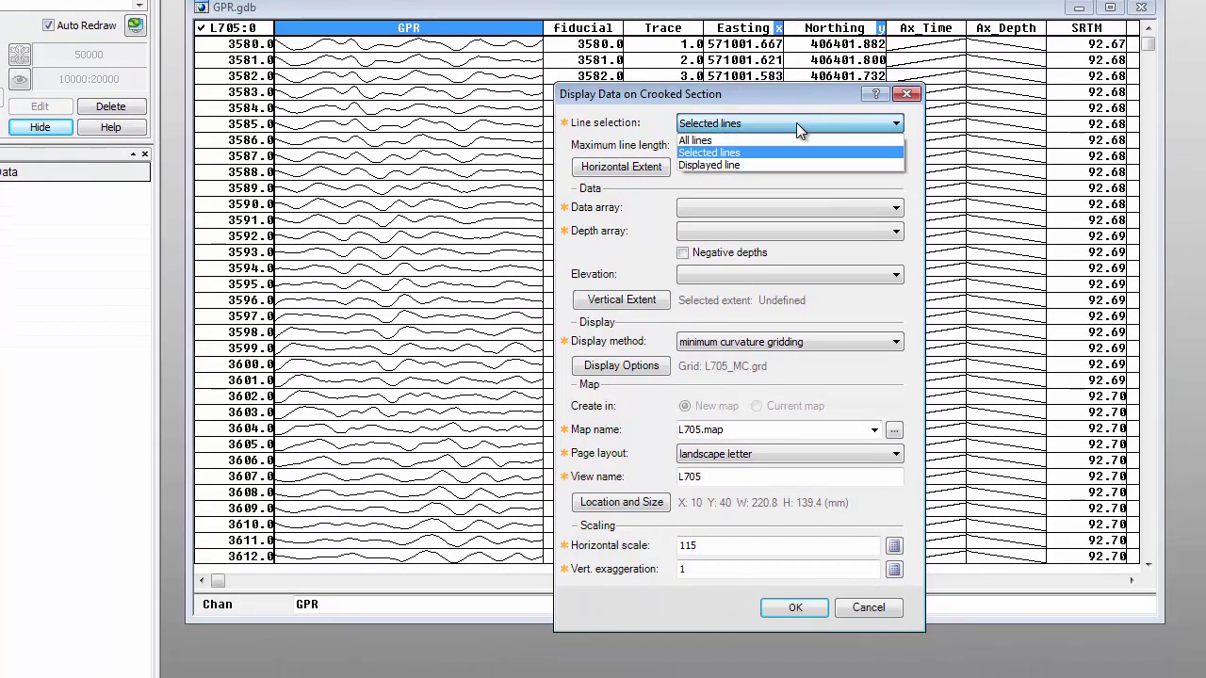
{"action": "left_click", "coordinate": [740, 140]}
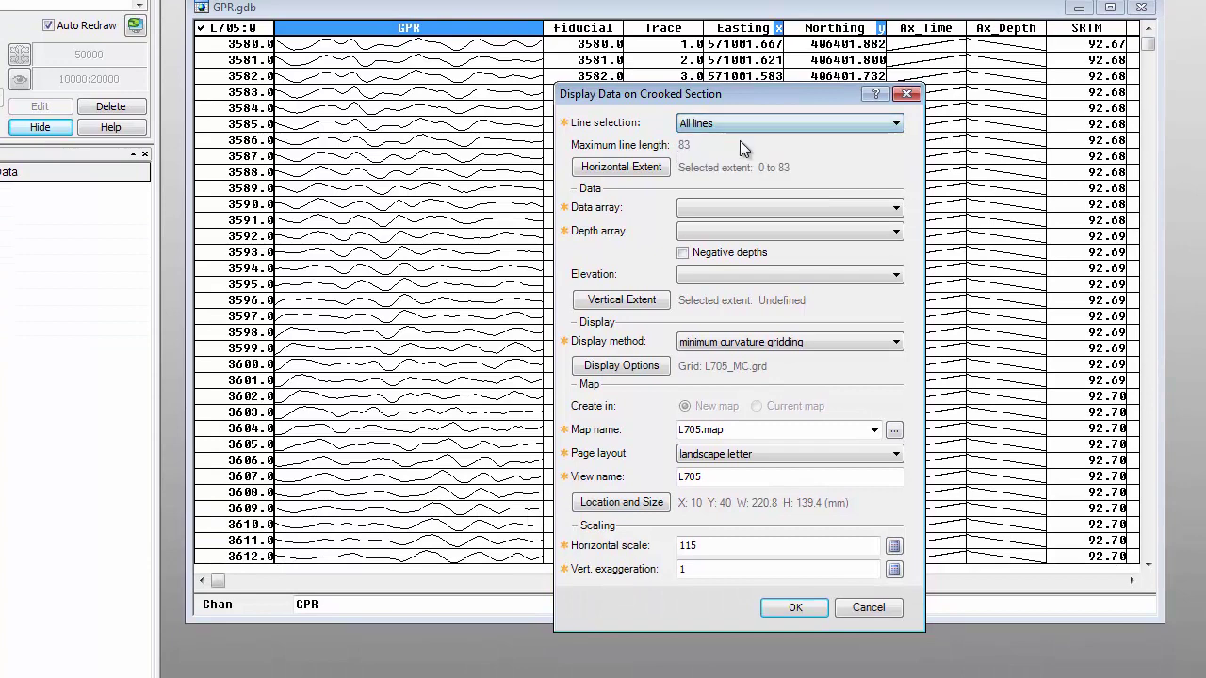
{"action": "left_click", "coordinate": [738, 210]}
{"action": "left_click", "coordinate": [705, 222]}
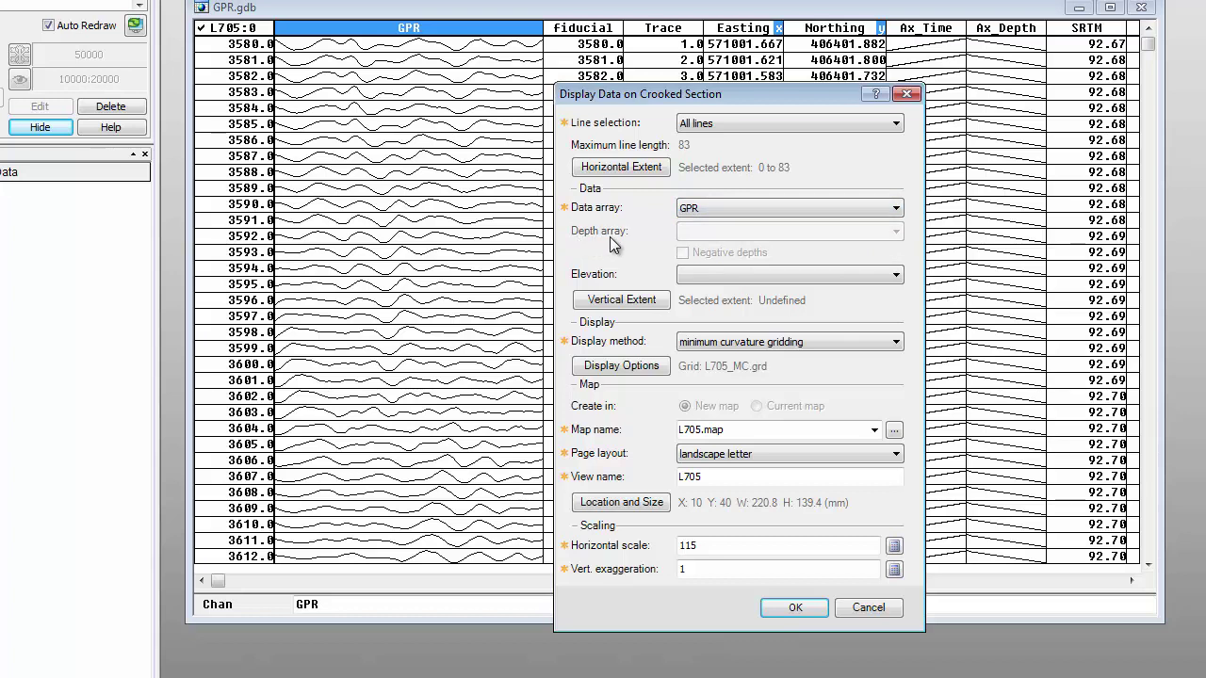
{"action": "left_click", "coordinate": [702, 282]}
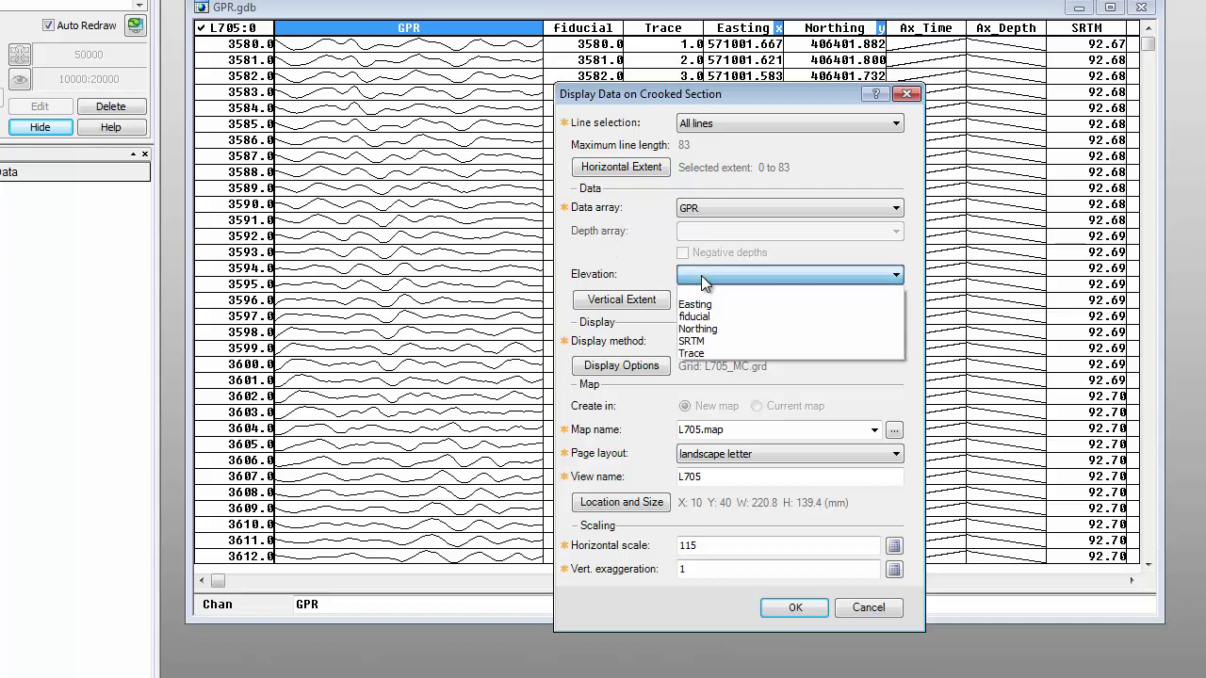
{"action": "left_click", "coordinate": [696, 341]}
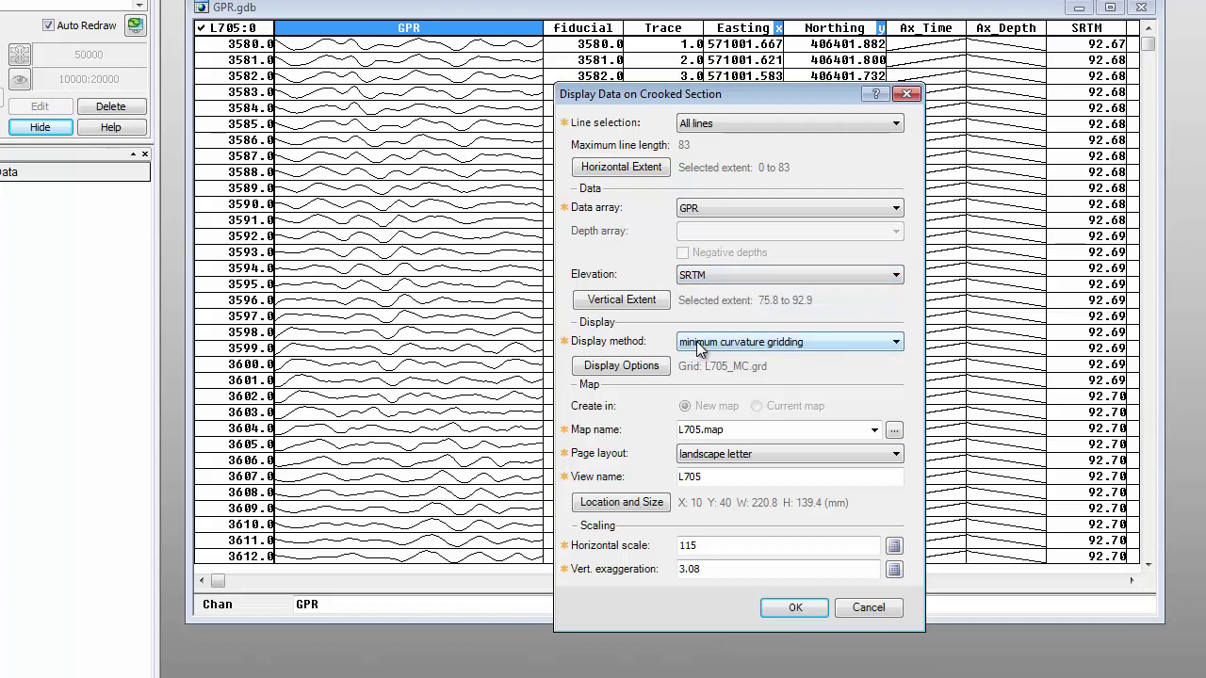
Choose the temperature-darker.tbl colour table and create the crooked-section maps
{"action": "left_click", "coordinate": [637, 368]}
{"action": "left_click", "coordinate": [763, 399]}
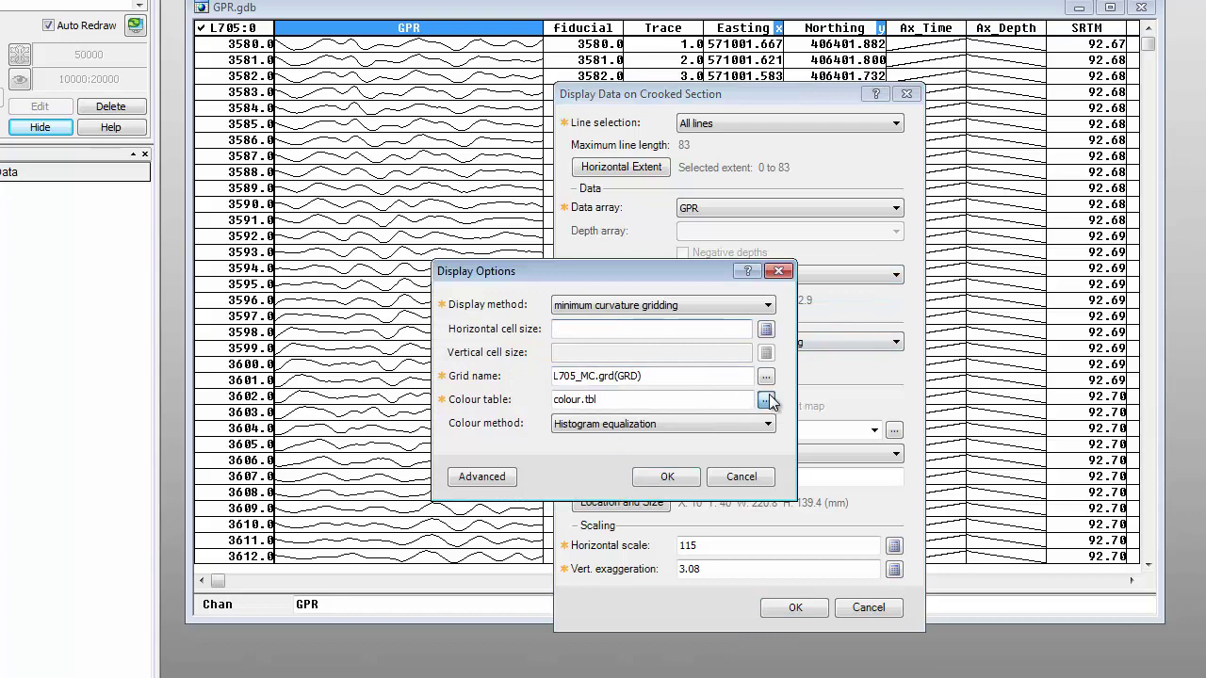
{"action": "left_click", "coordinate": [526, 398]}
{"action": "left_click", "coordinate": [833, 482]}
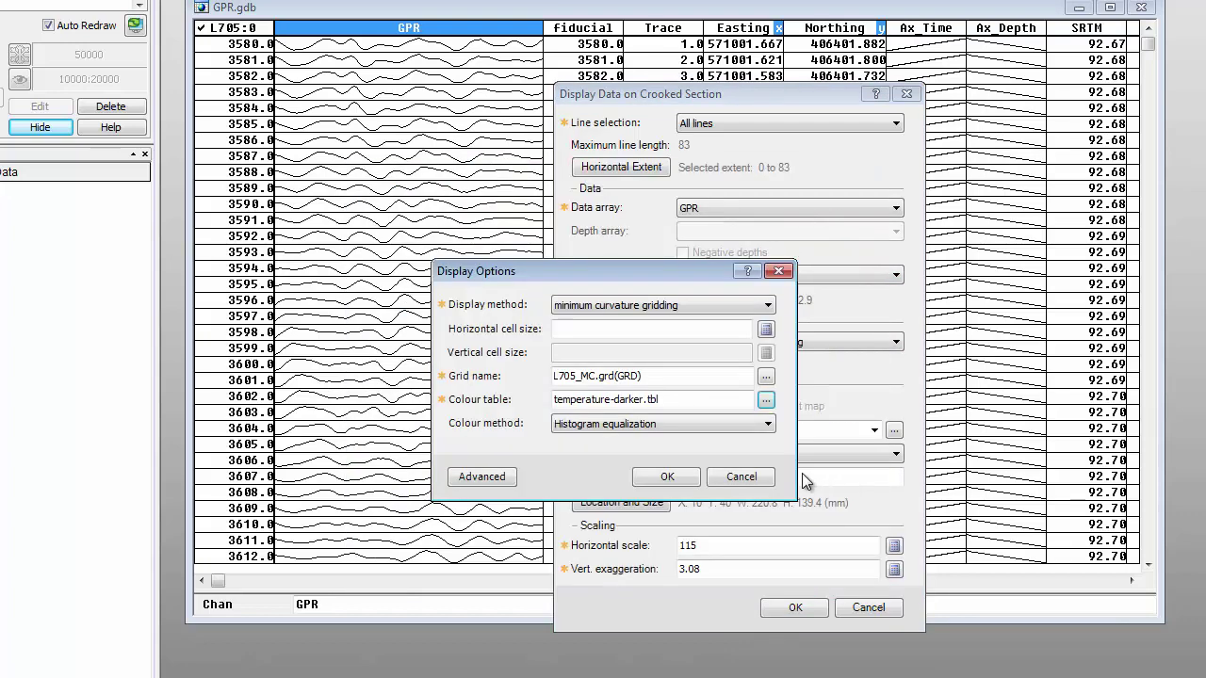
{"action": "left_click", "coordinate": [666, 478]}
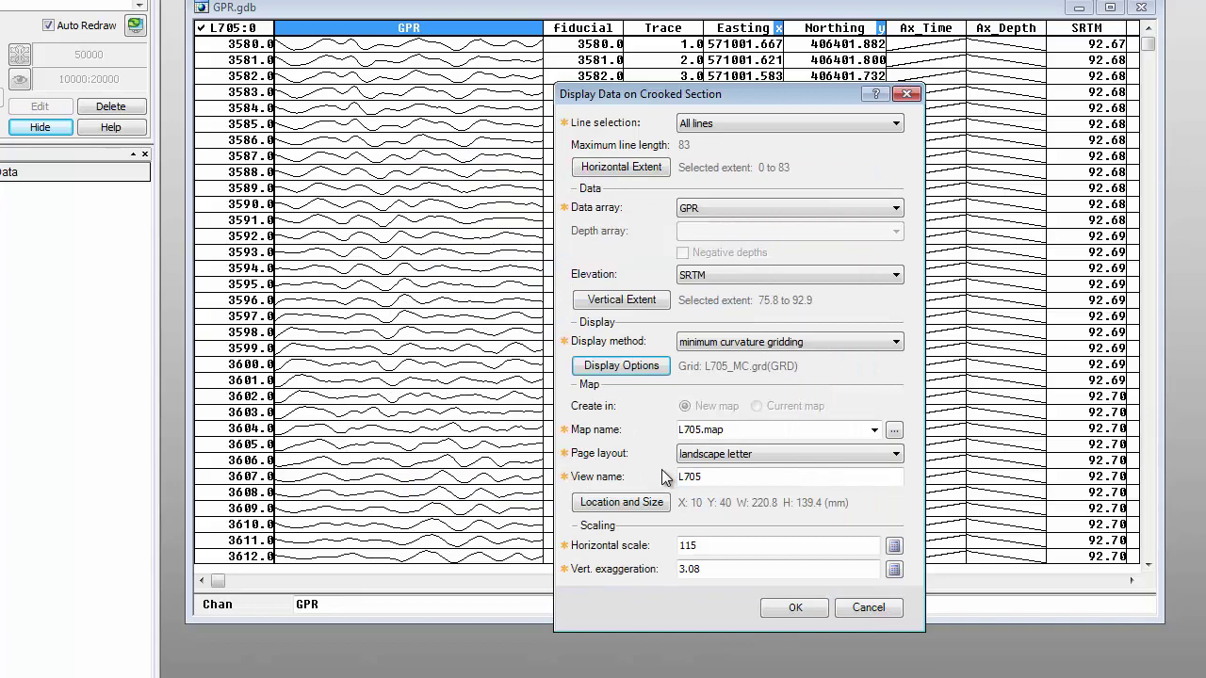
{"action": "left_click", "coordinate": [804, 609]}
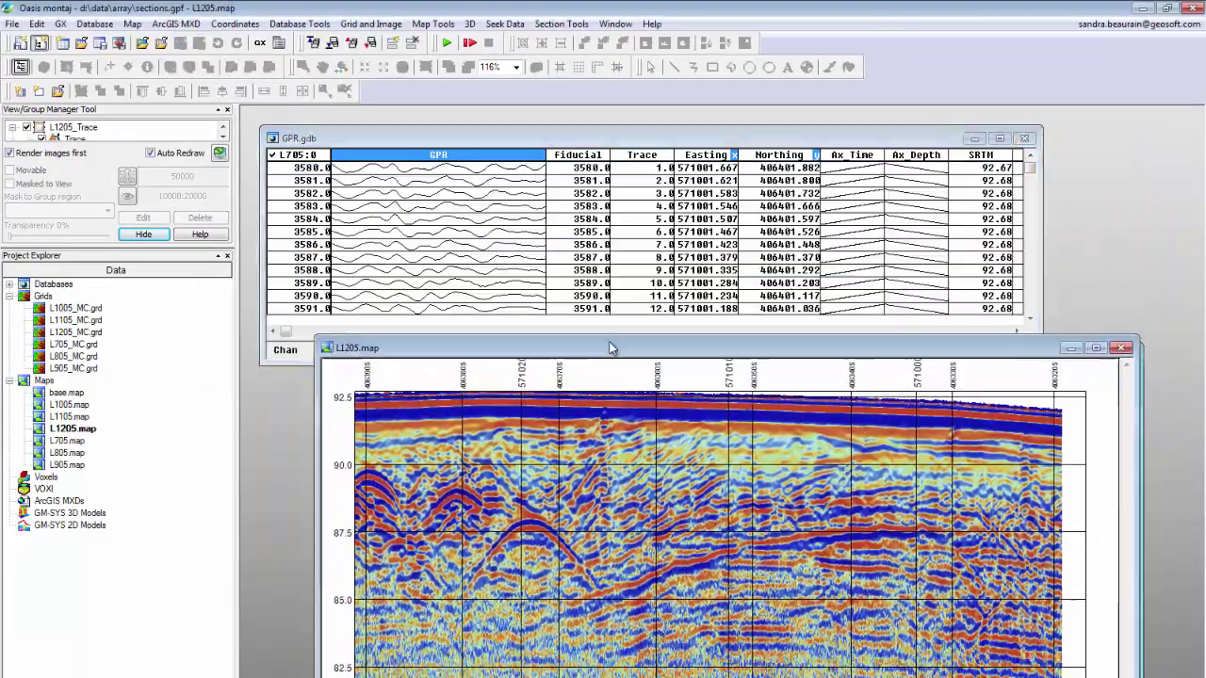
Start a section surround on L1205.map with distance annotated along the section
{"action": "left_click_drag", "start_coordinate": [609, 349], "coordinate": [578, 349]}
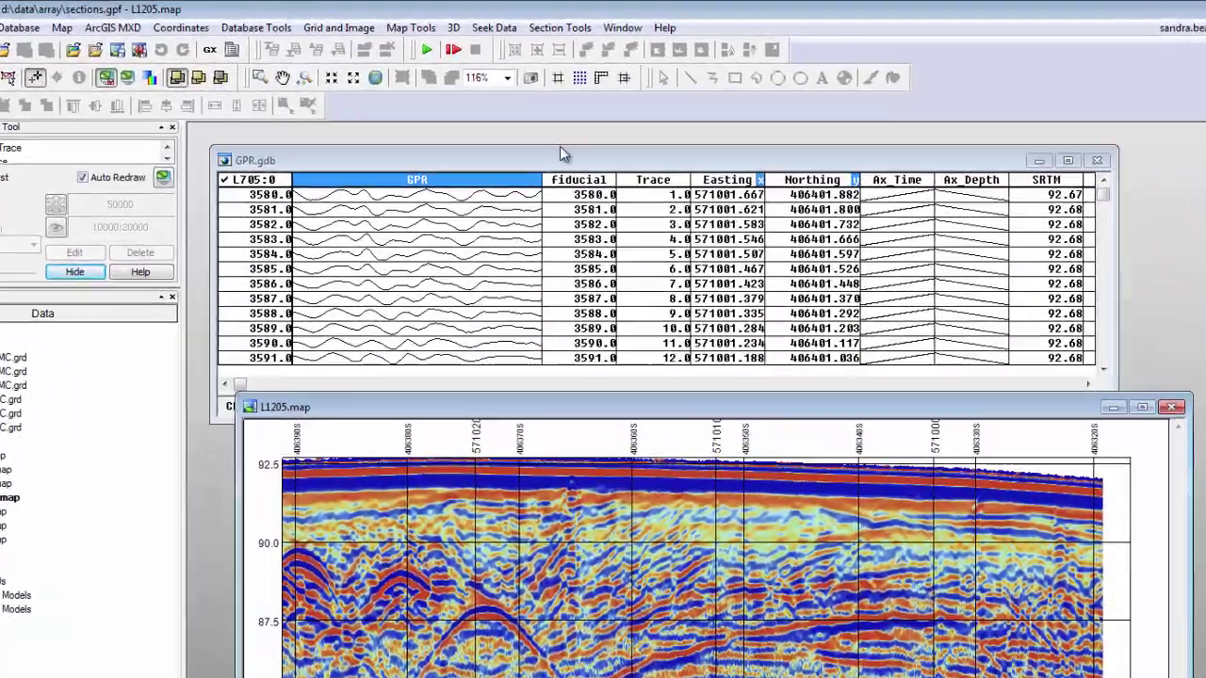
{"action": "left_click", "coordinate": [560, 24]}
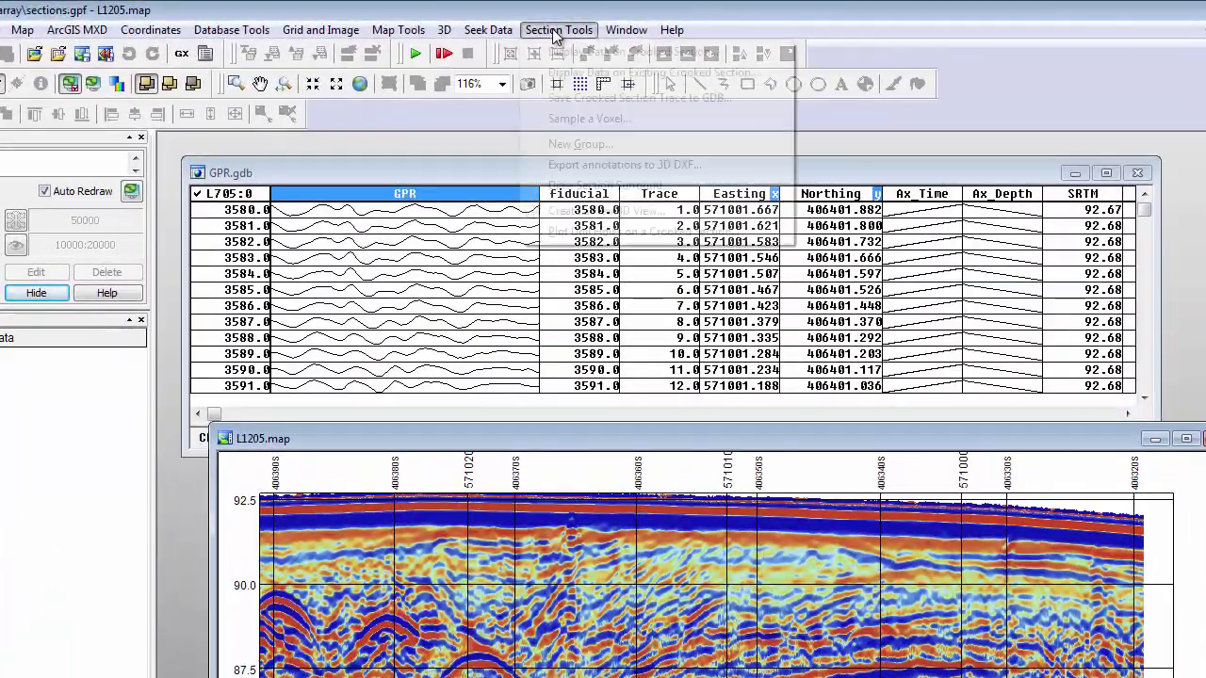
{"action": "left_click", "coordinate": [566, 186]}
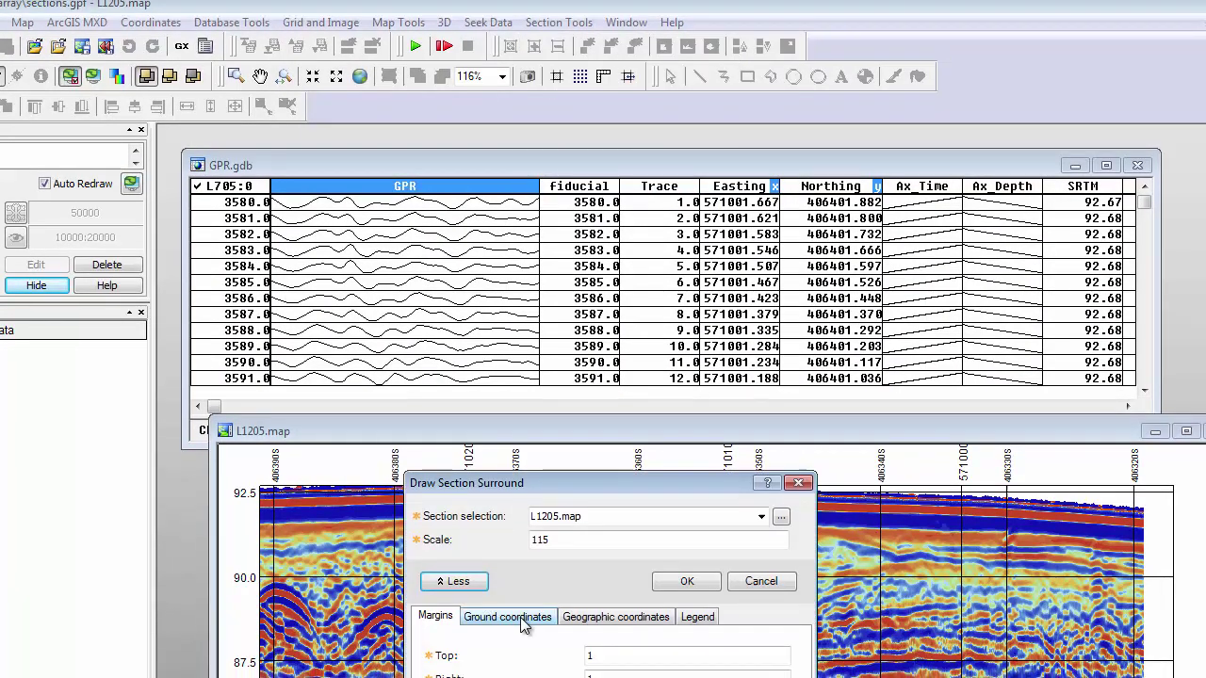
{"action": "left_click", "coordinate": [520, 627]}
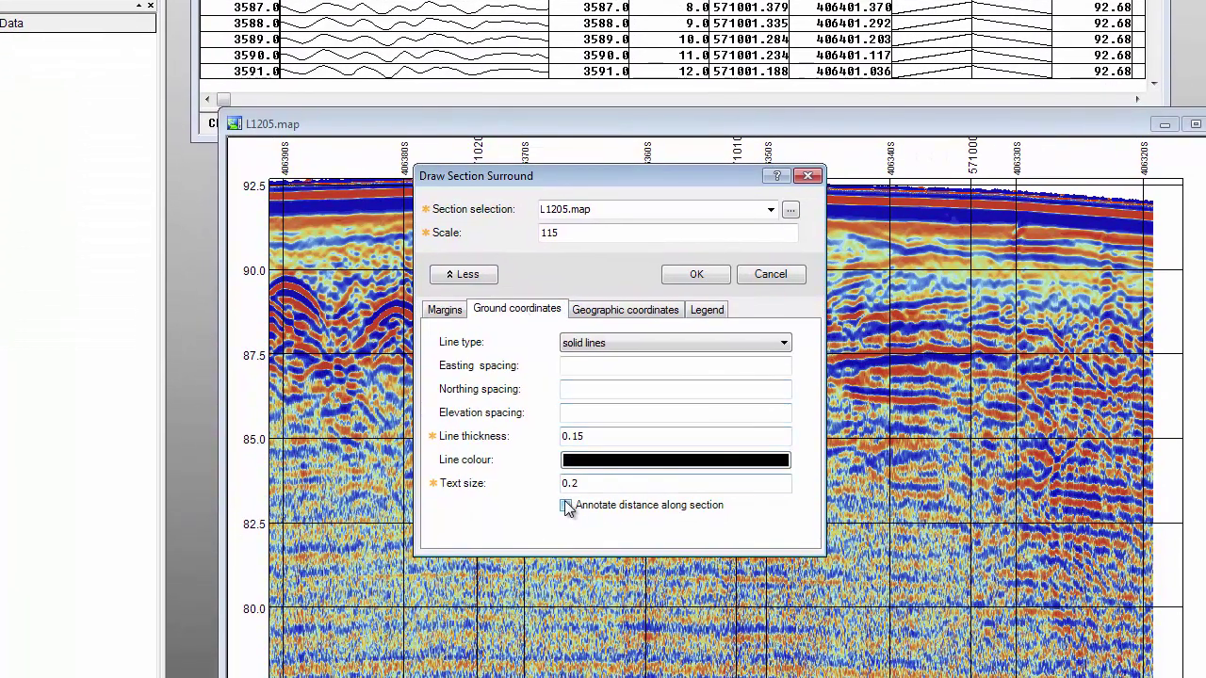
{"action": "left_click", "coordinate": [567, 507]}
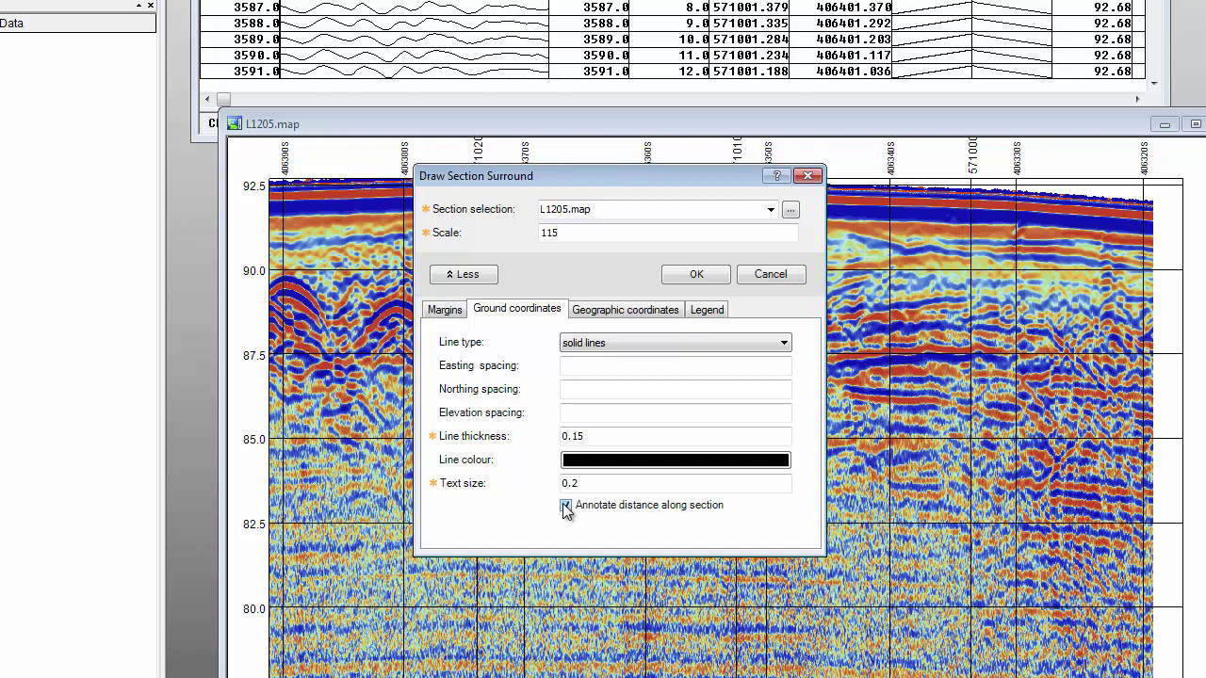
Give the surround legend the title 'GPR - Section 1205' and text '2014', then draw it
{"action": "left_click", "coordinate": [706, 311]}
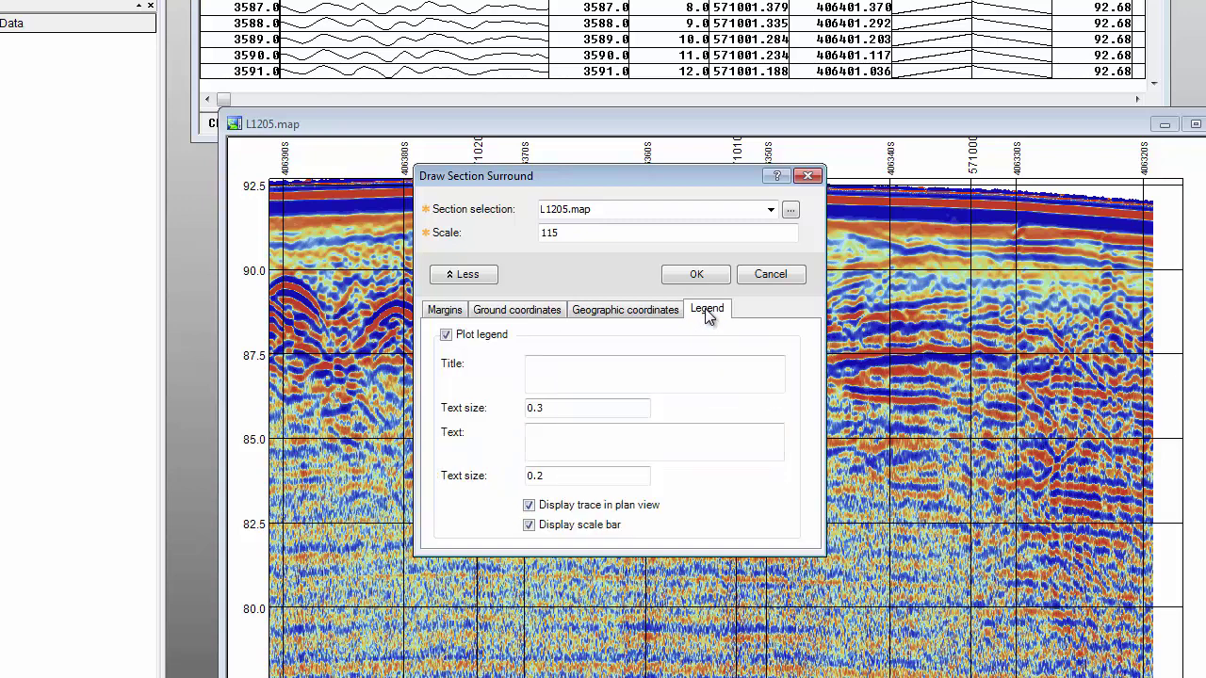
{"action": "left_click", "coordinate": [591, 367]}
{"action": "type", "text": "GPR - Section 1205"}
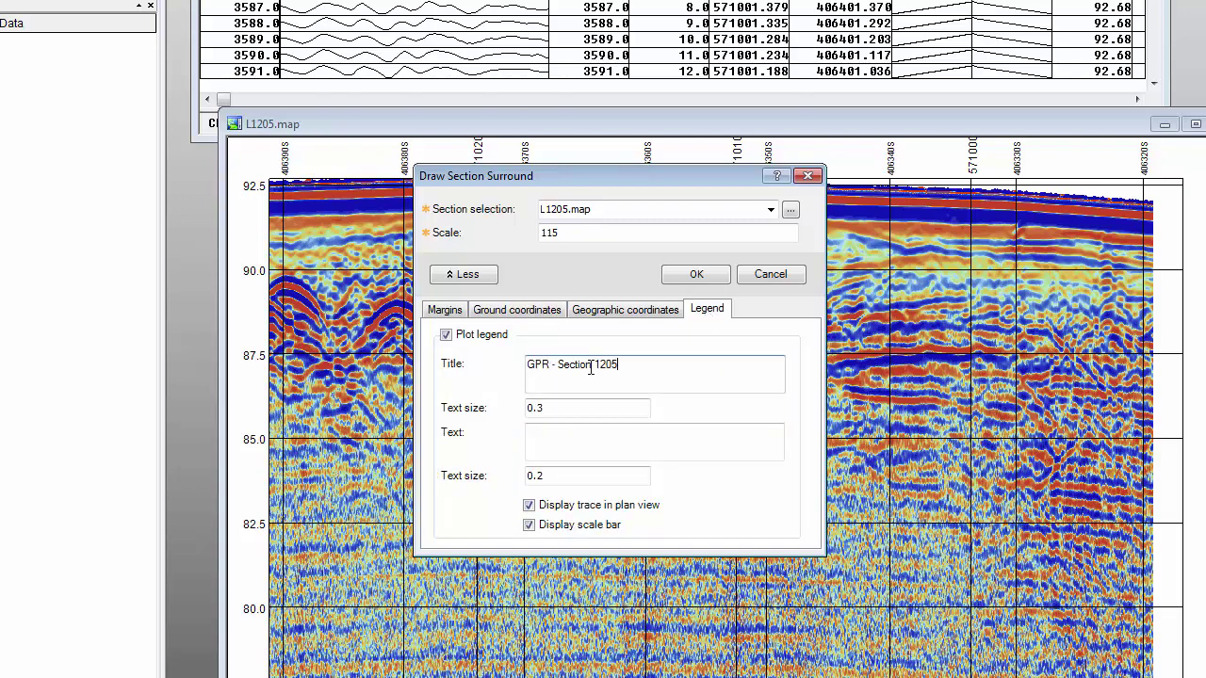
{"action": "key", "text": "Tab"}
{"action": "type", "text": "2014"}
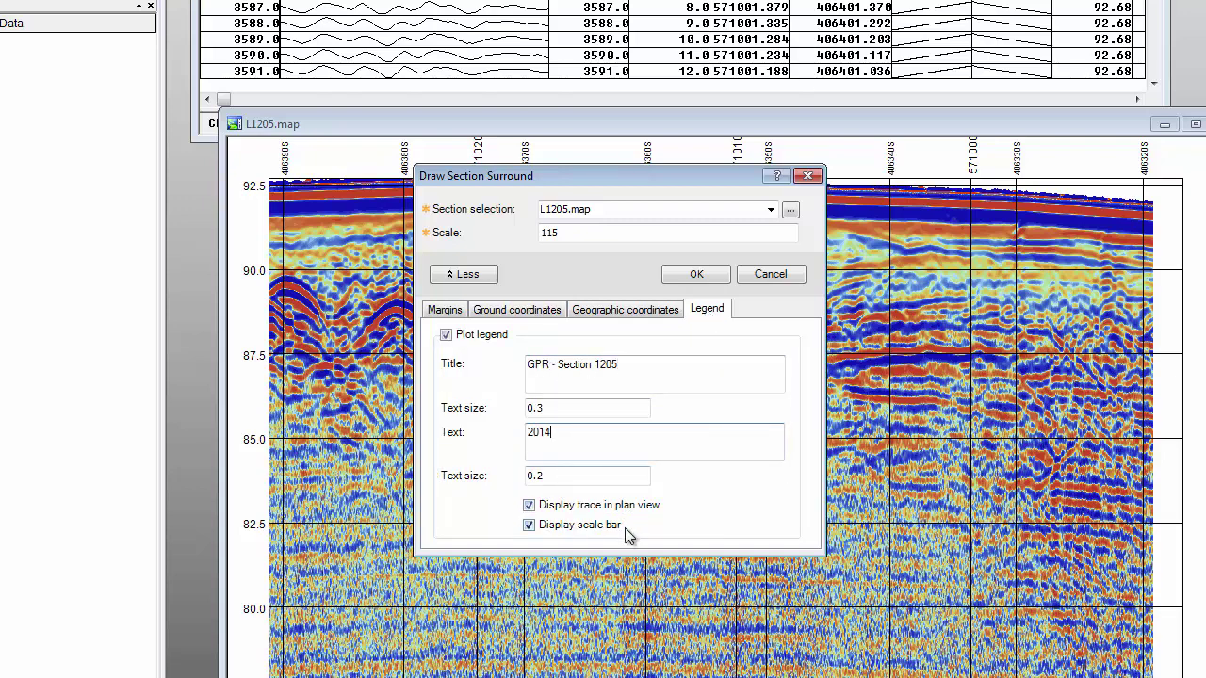
{"action": "left_click", "coordinate": [698, 275]}
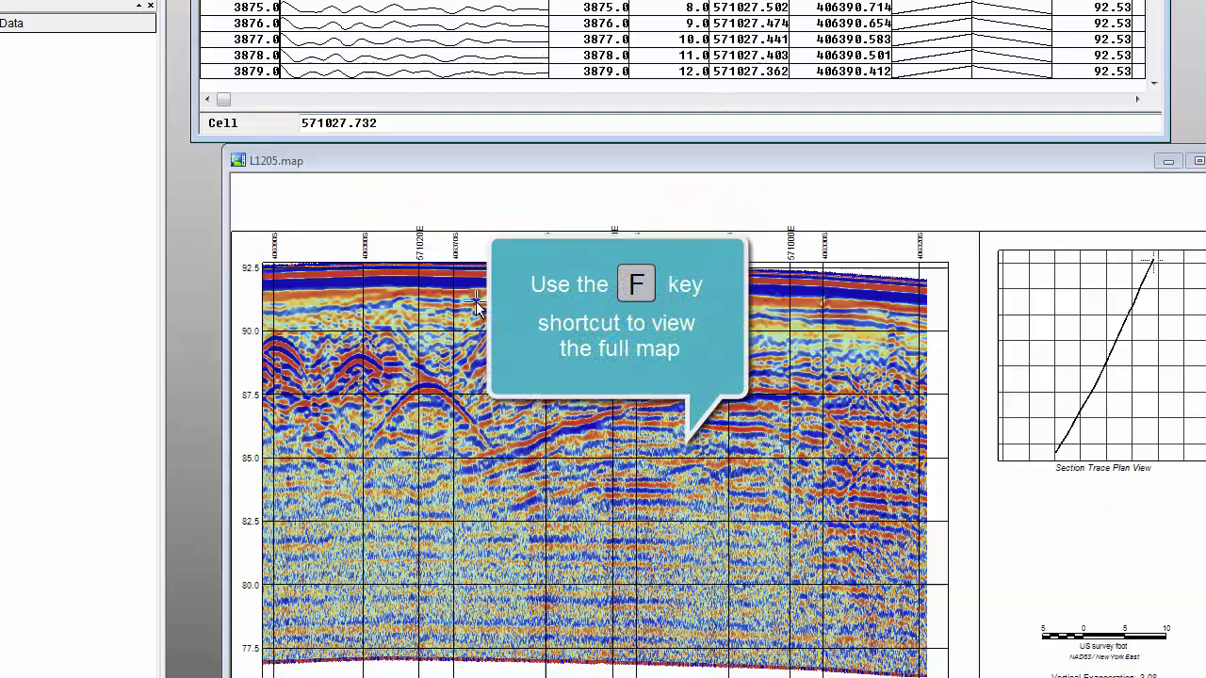
Show the full L1205 map and locate six section points in the GPR database
{"action": "key", "text": "f"}
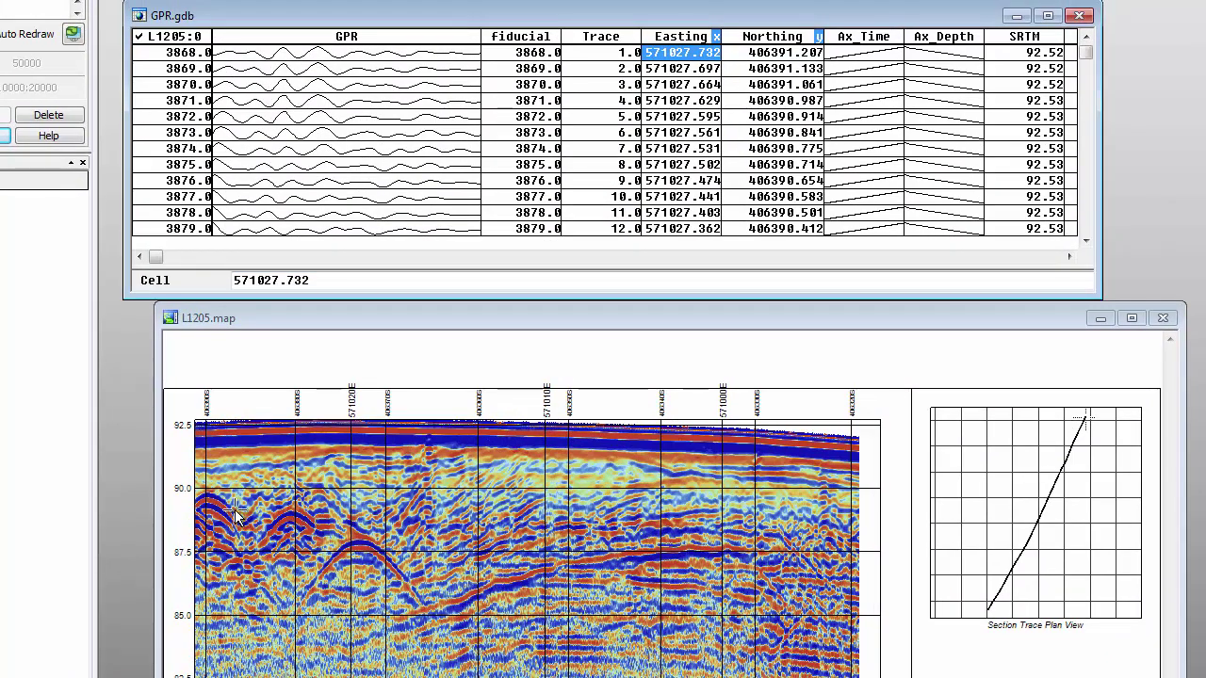
{"action": "left_click", "coordinate": [214, 384]}
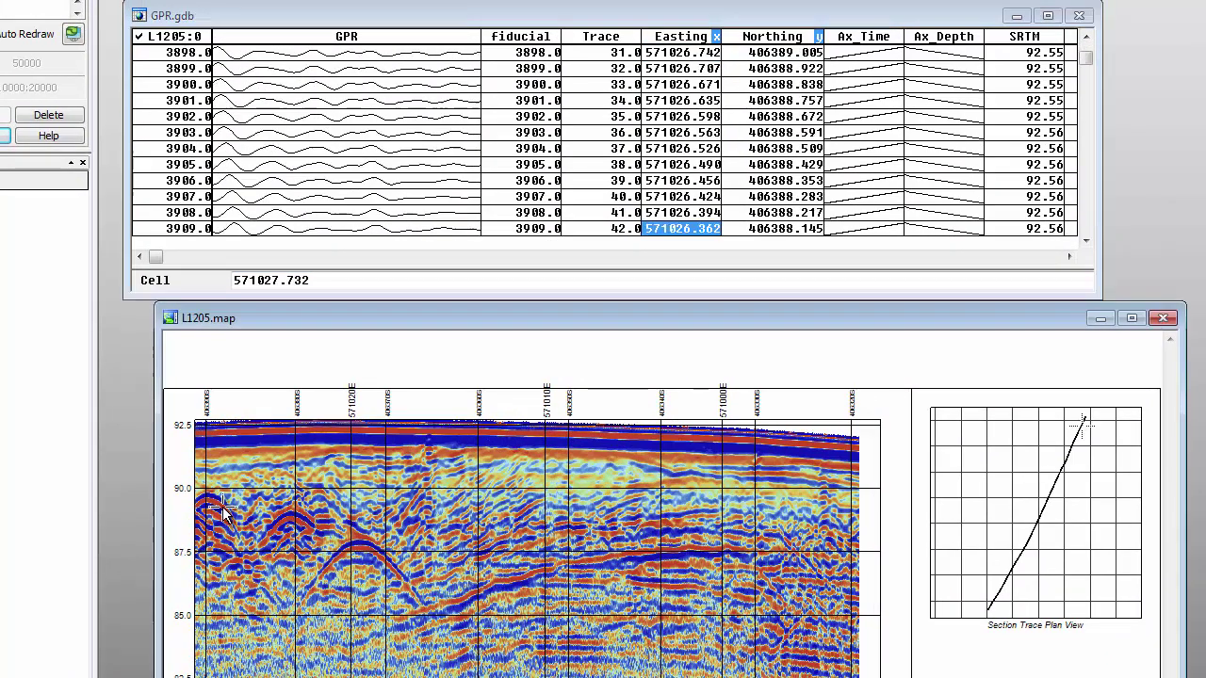
{"action": "left_click", "coordinate": [297, 523]}
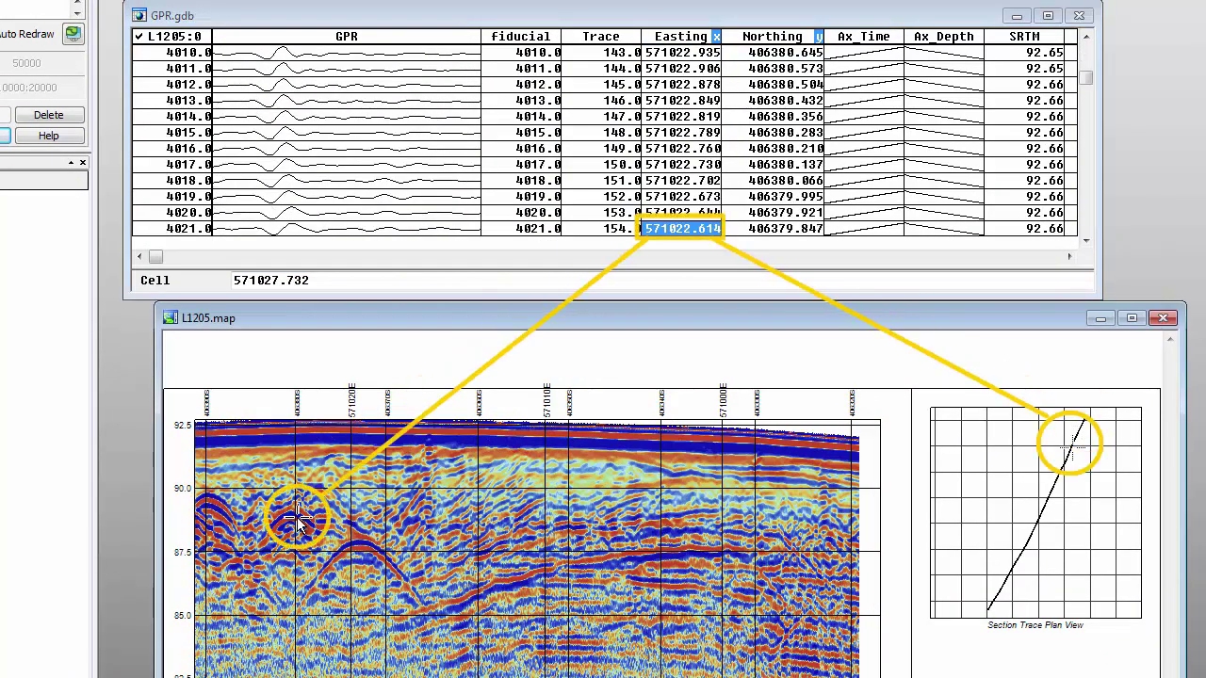
{"action": "left_click", "coordinate": [356, 545]}
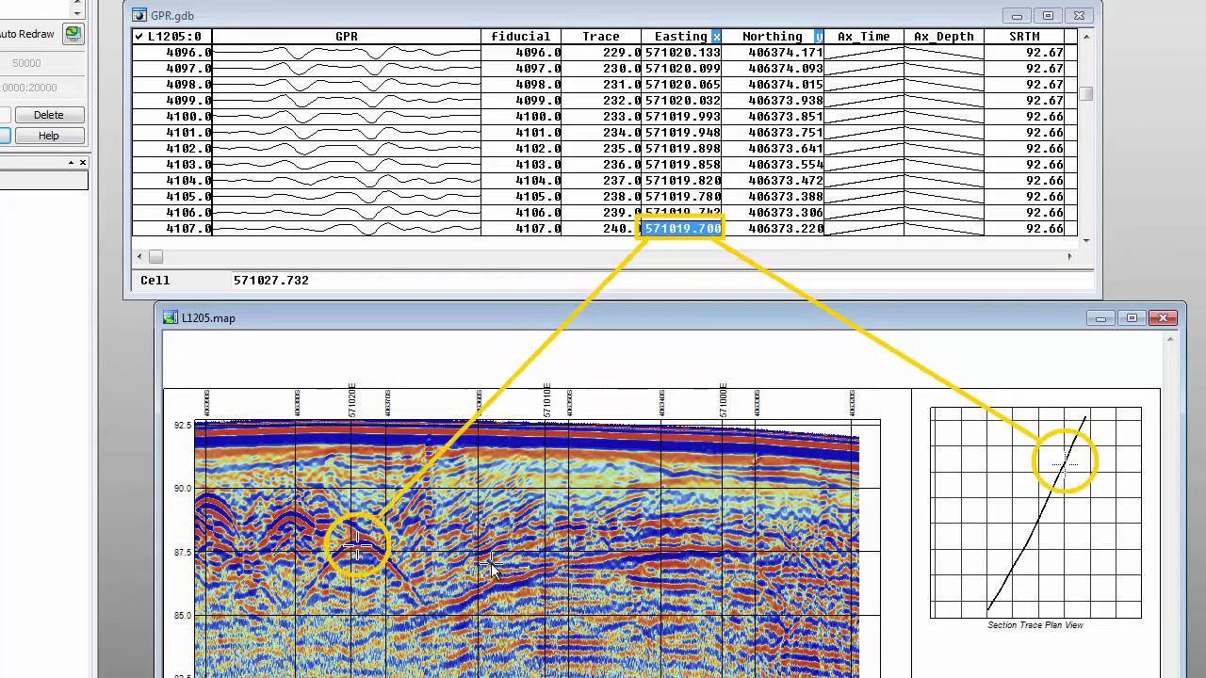
{"action": "left_click", "coordinate": [547, 562]}
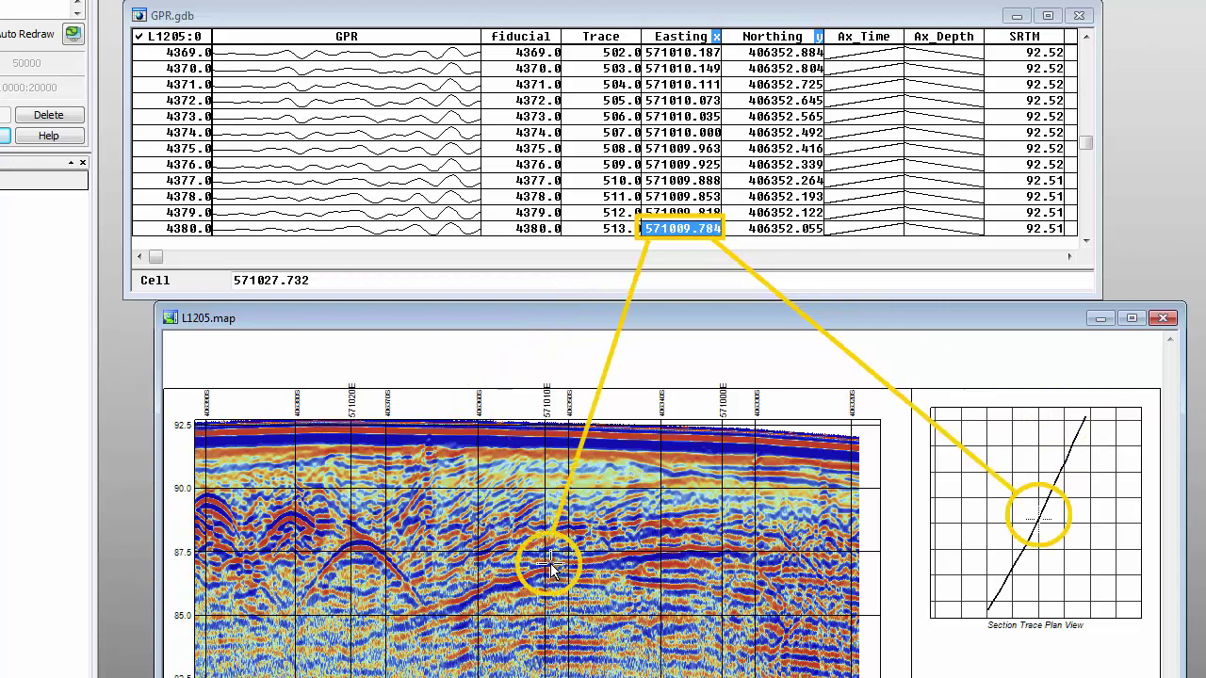
{"action": "left_click", "coordinate": [685, 554]}
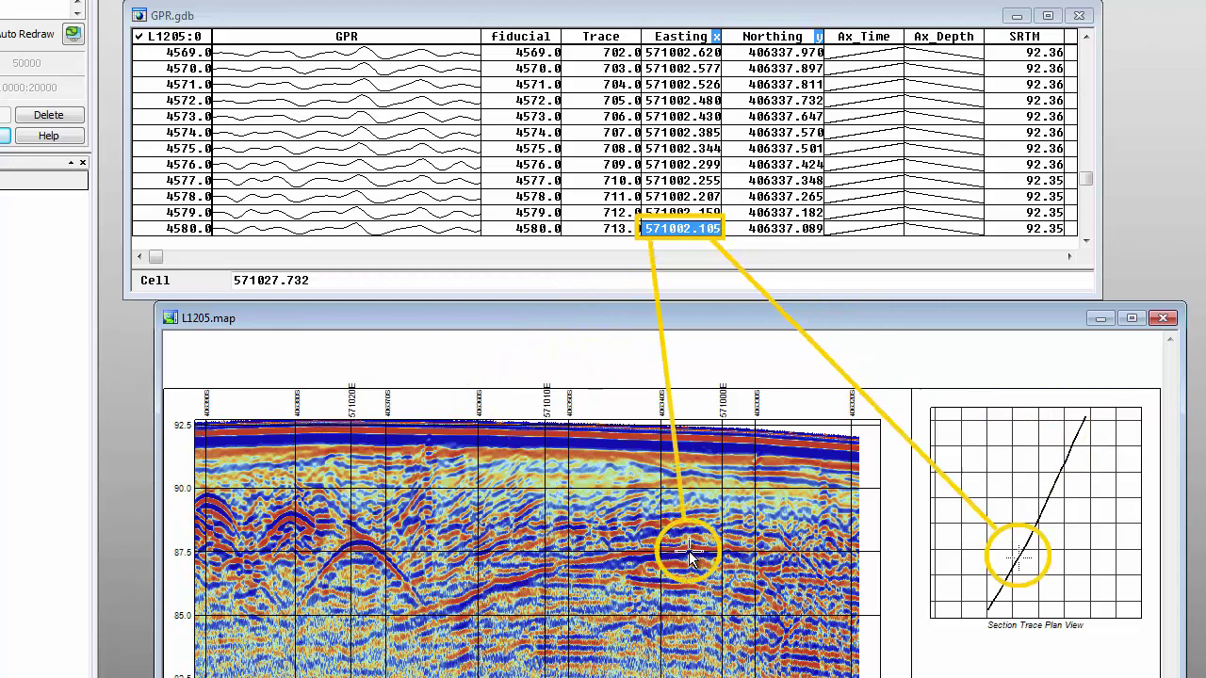
{"action": "left_click", "coordinate": [810, 558]}
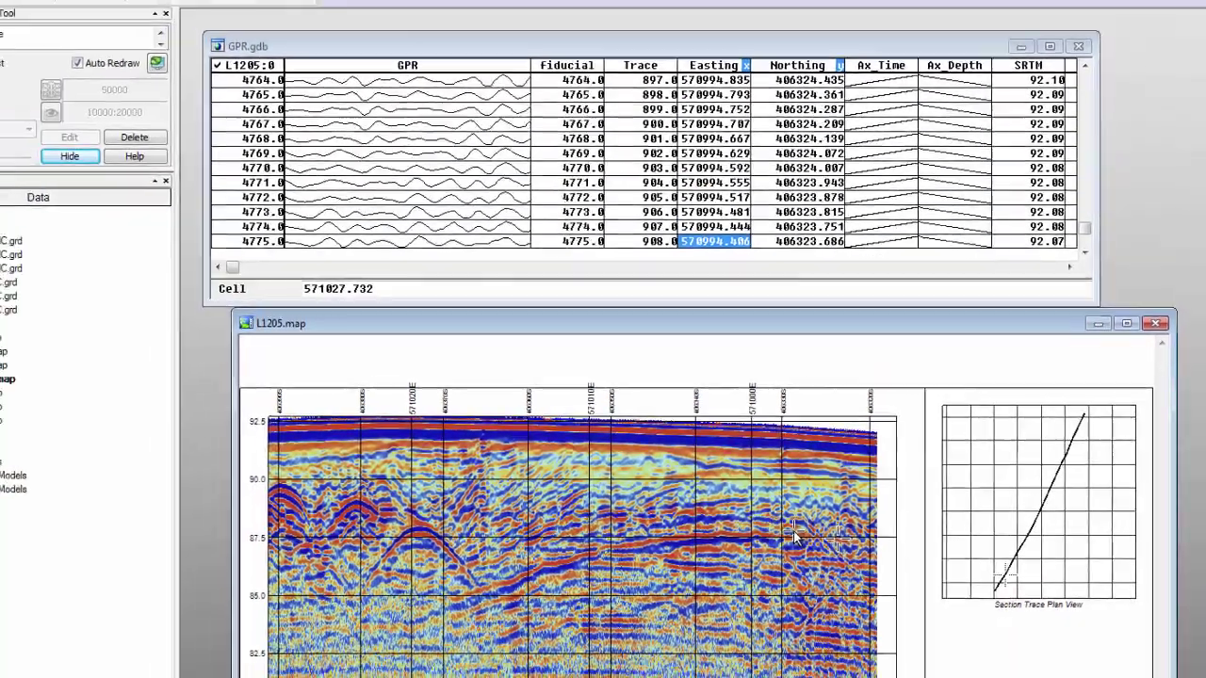